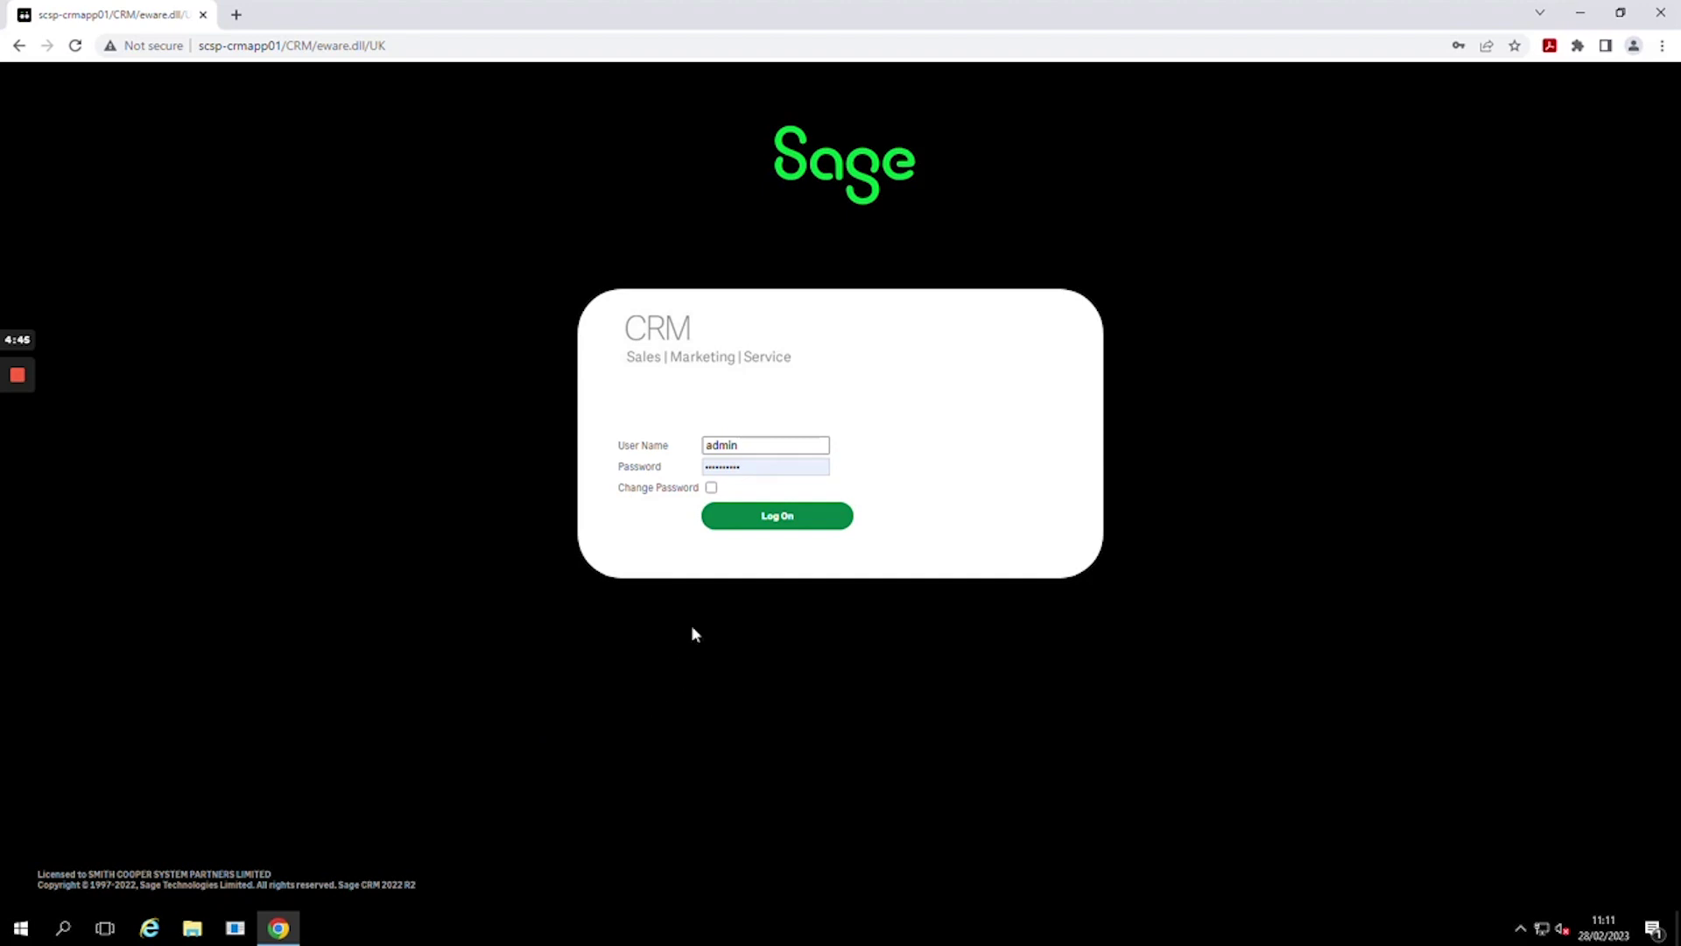
- Log on to the CRM with the pre-filled credentials and open the Team CRM opportunities list
{"action": "left_click", "coordinate": [797, 522]}
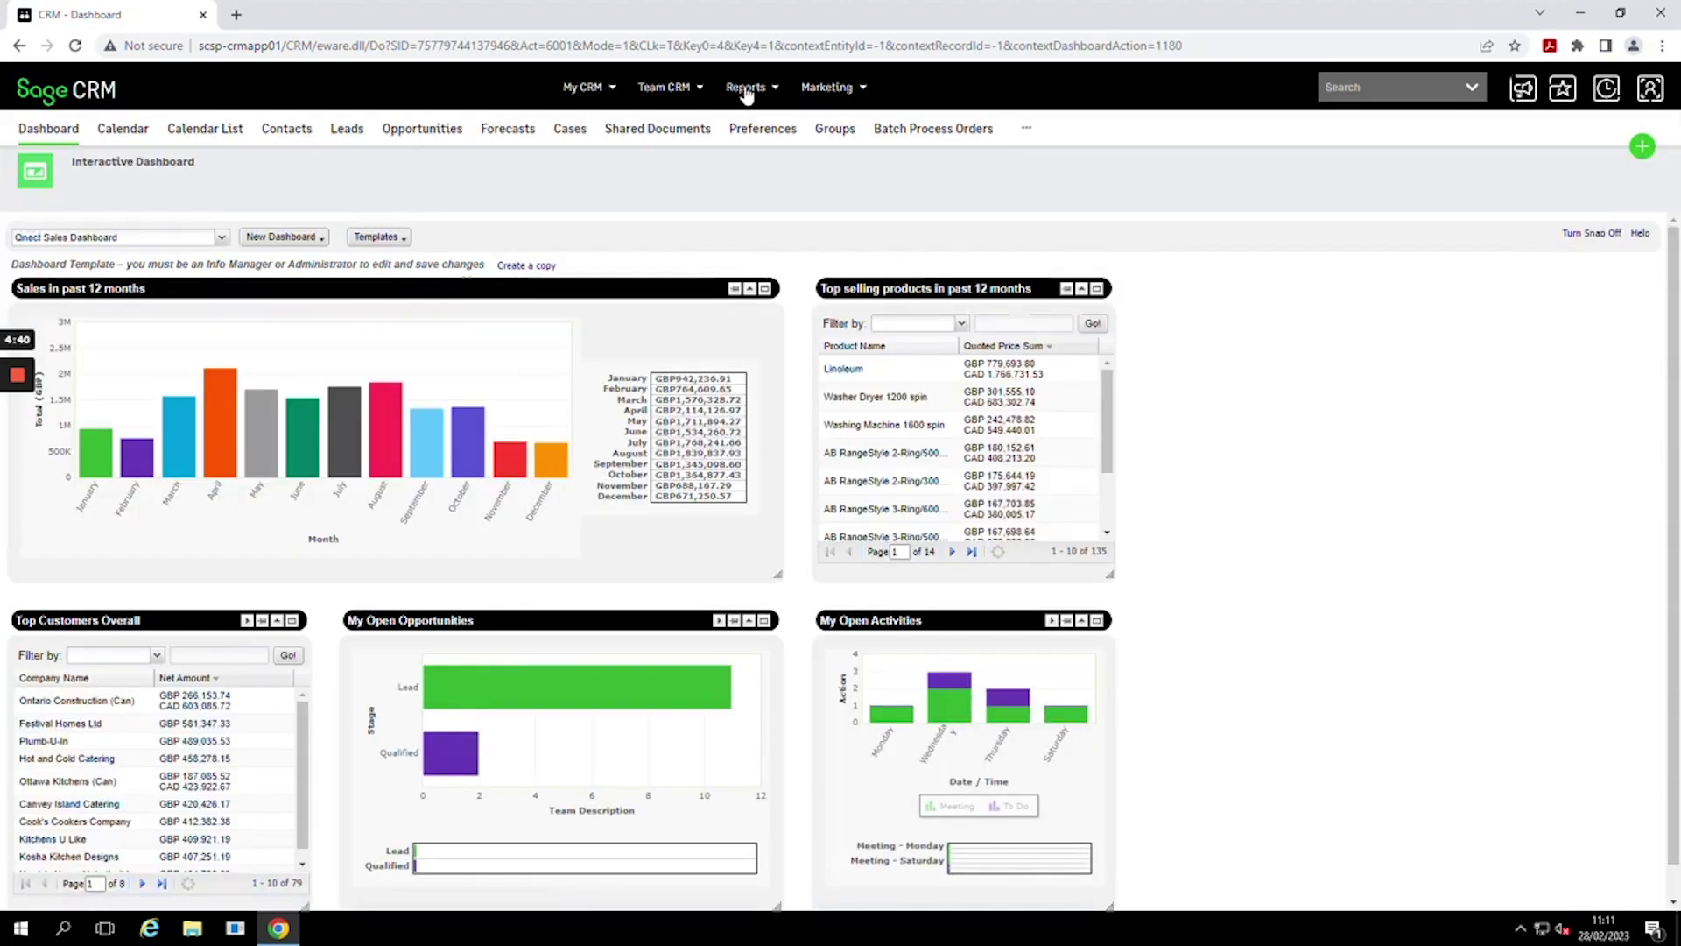
{"action": "mouse_move", "coordinate": [681, 91]}
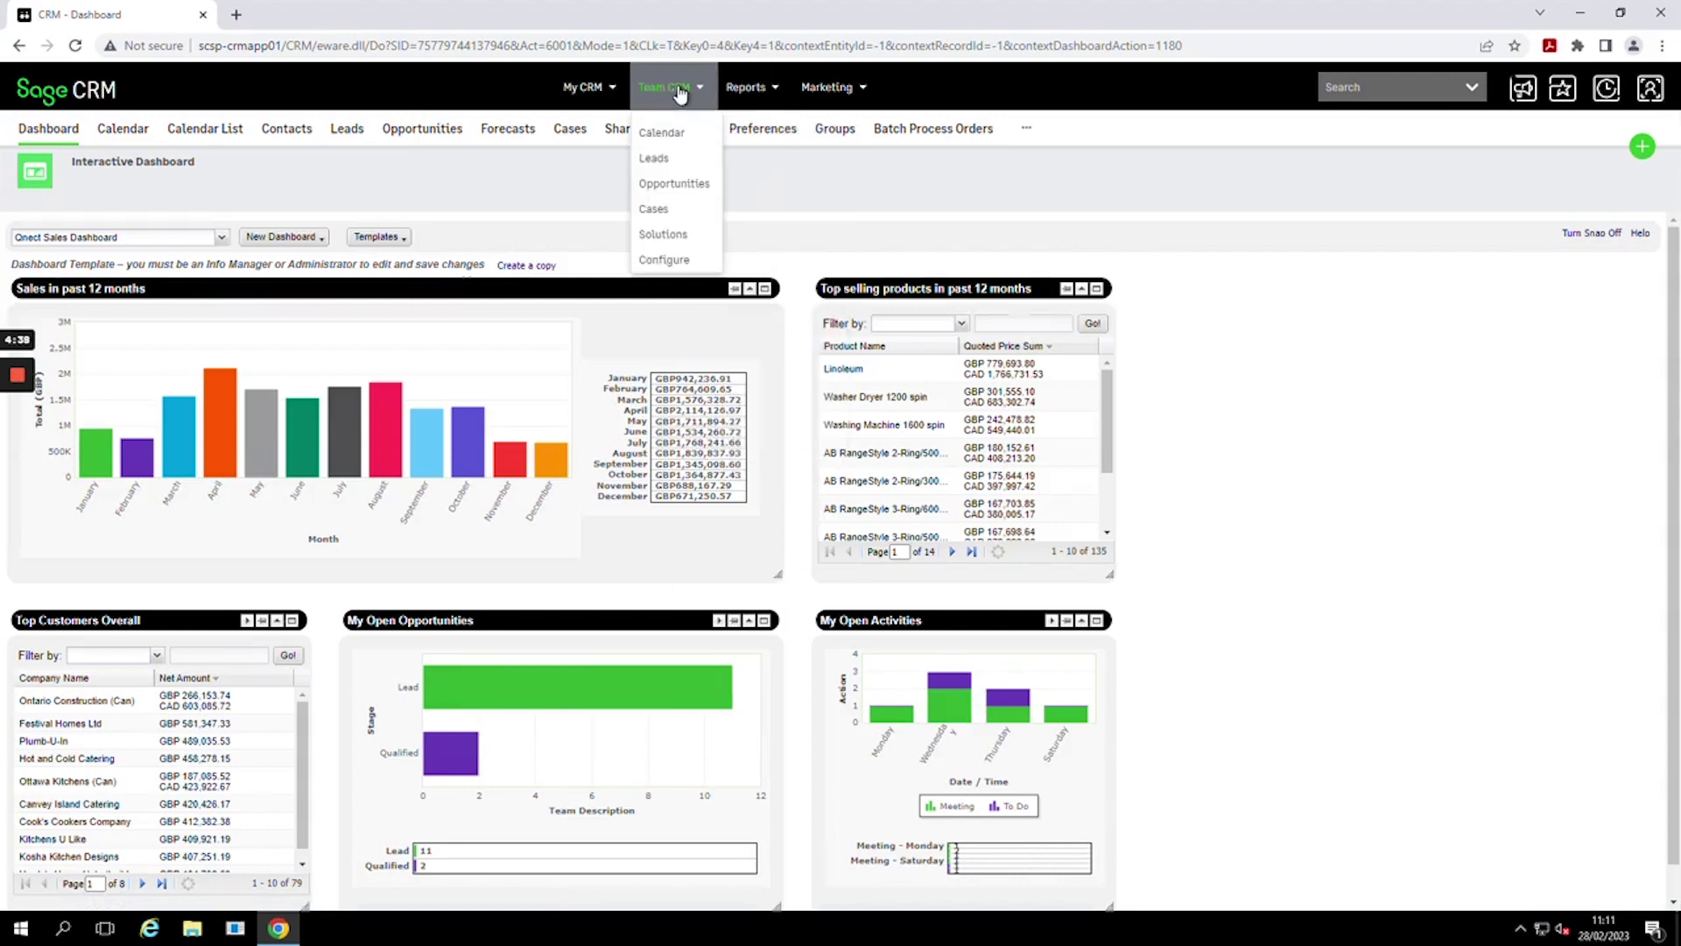
{"action": "left_click", "coordinate": [694, 184]}
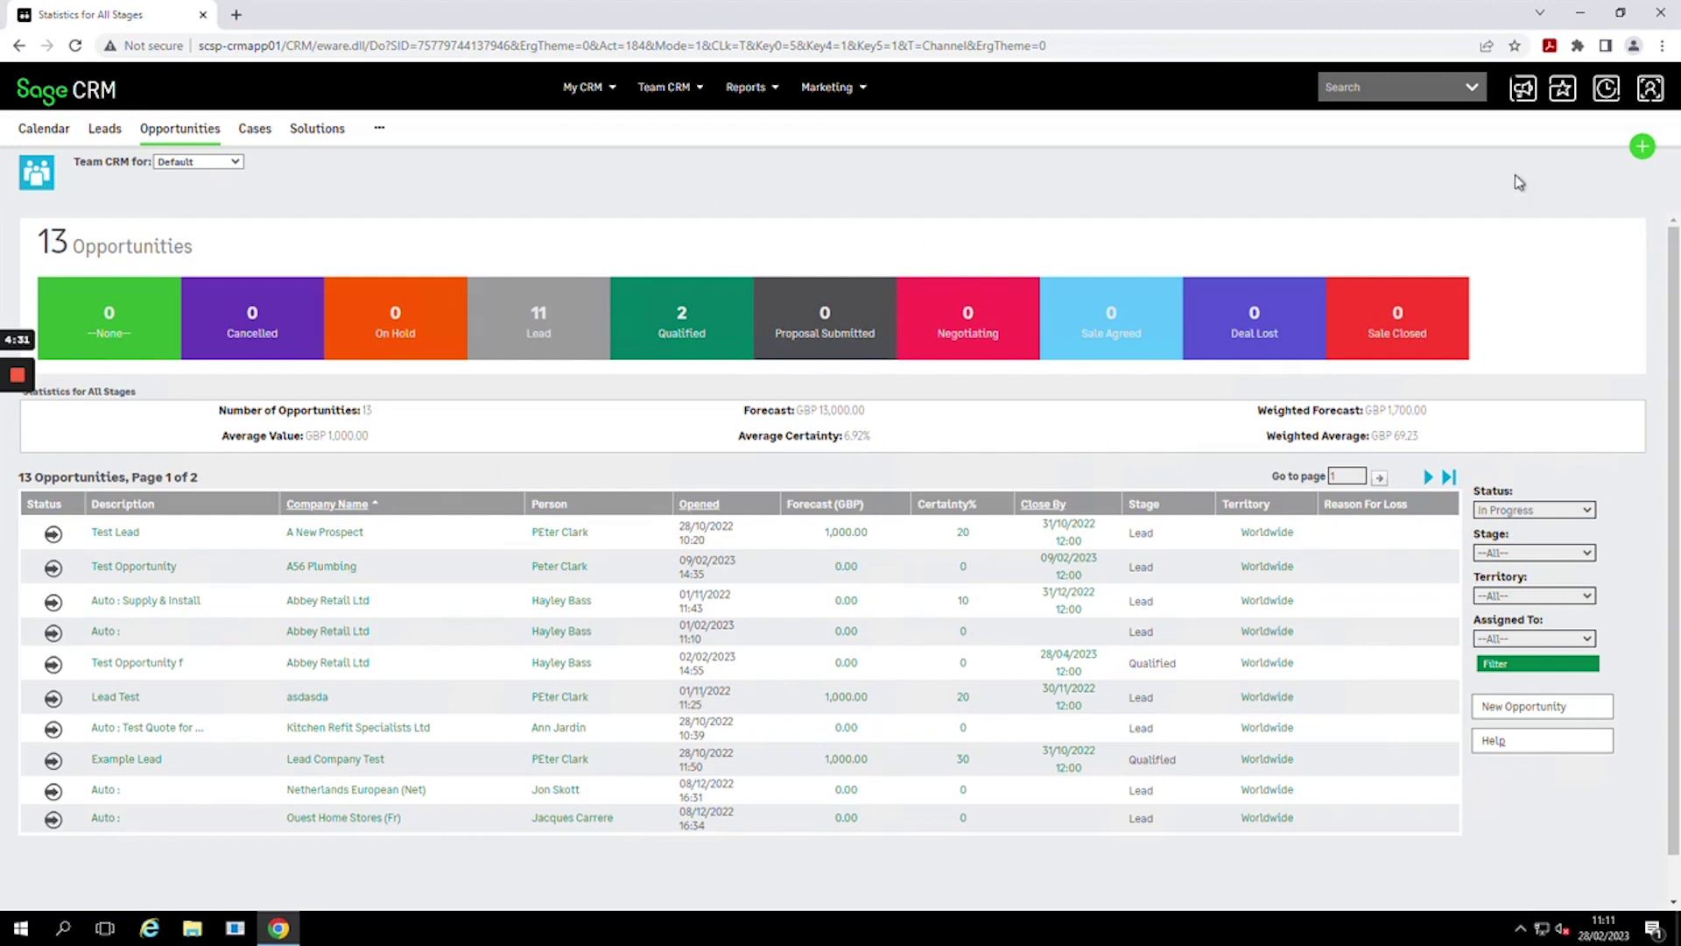
- Go to the Administration customisation area and open the Lists settings of the Opportunity entity
{"action": "left_click", "coordinate": [1650, 88]}
{"action": "left_click", "coordinate": [1554, 158]}
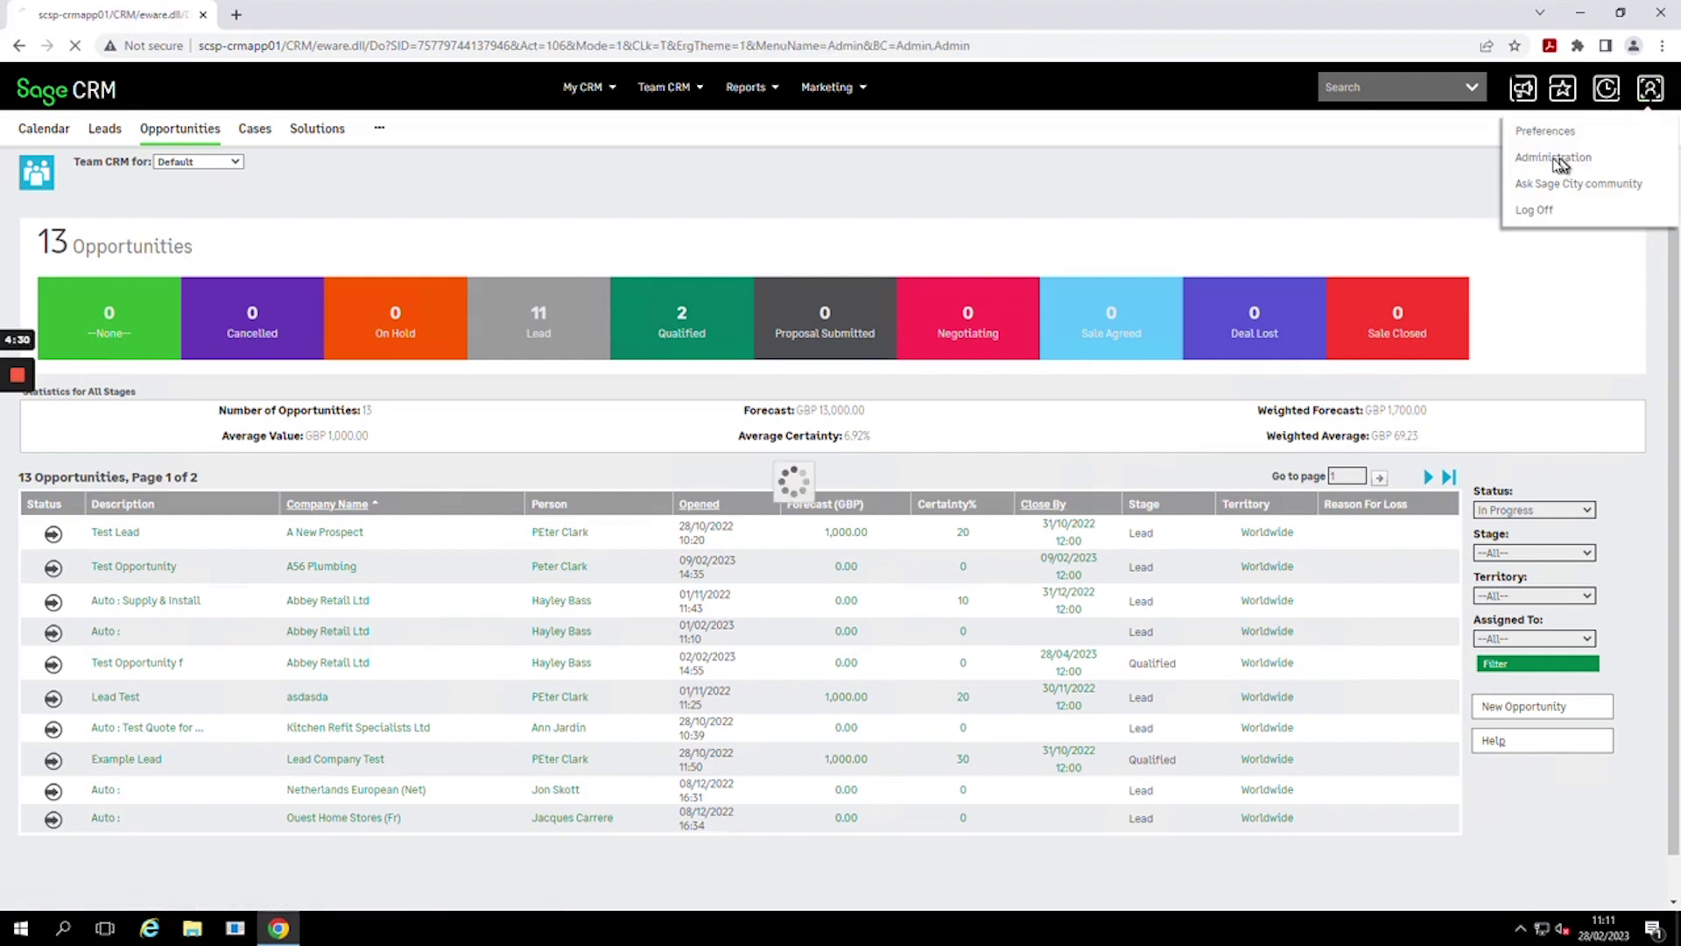
{"action": "left_click", "coordinate": [955, 336]}
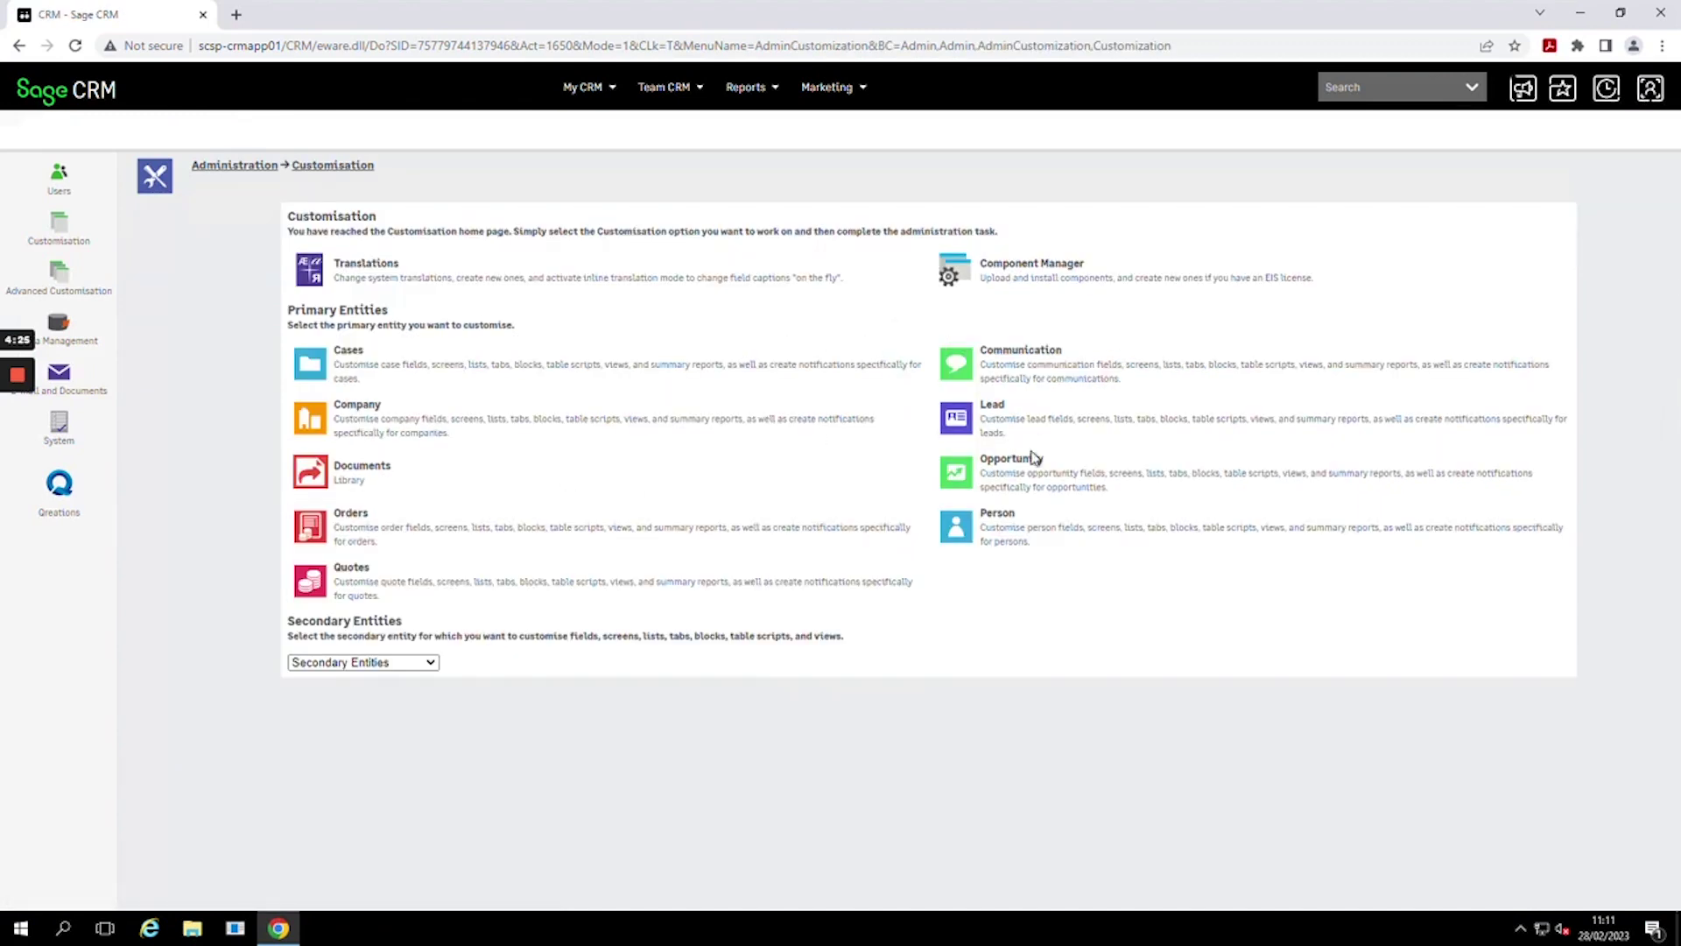
{"action": "left_click", "coordinate": [954, 477]}
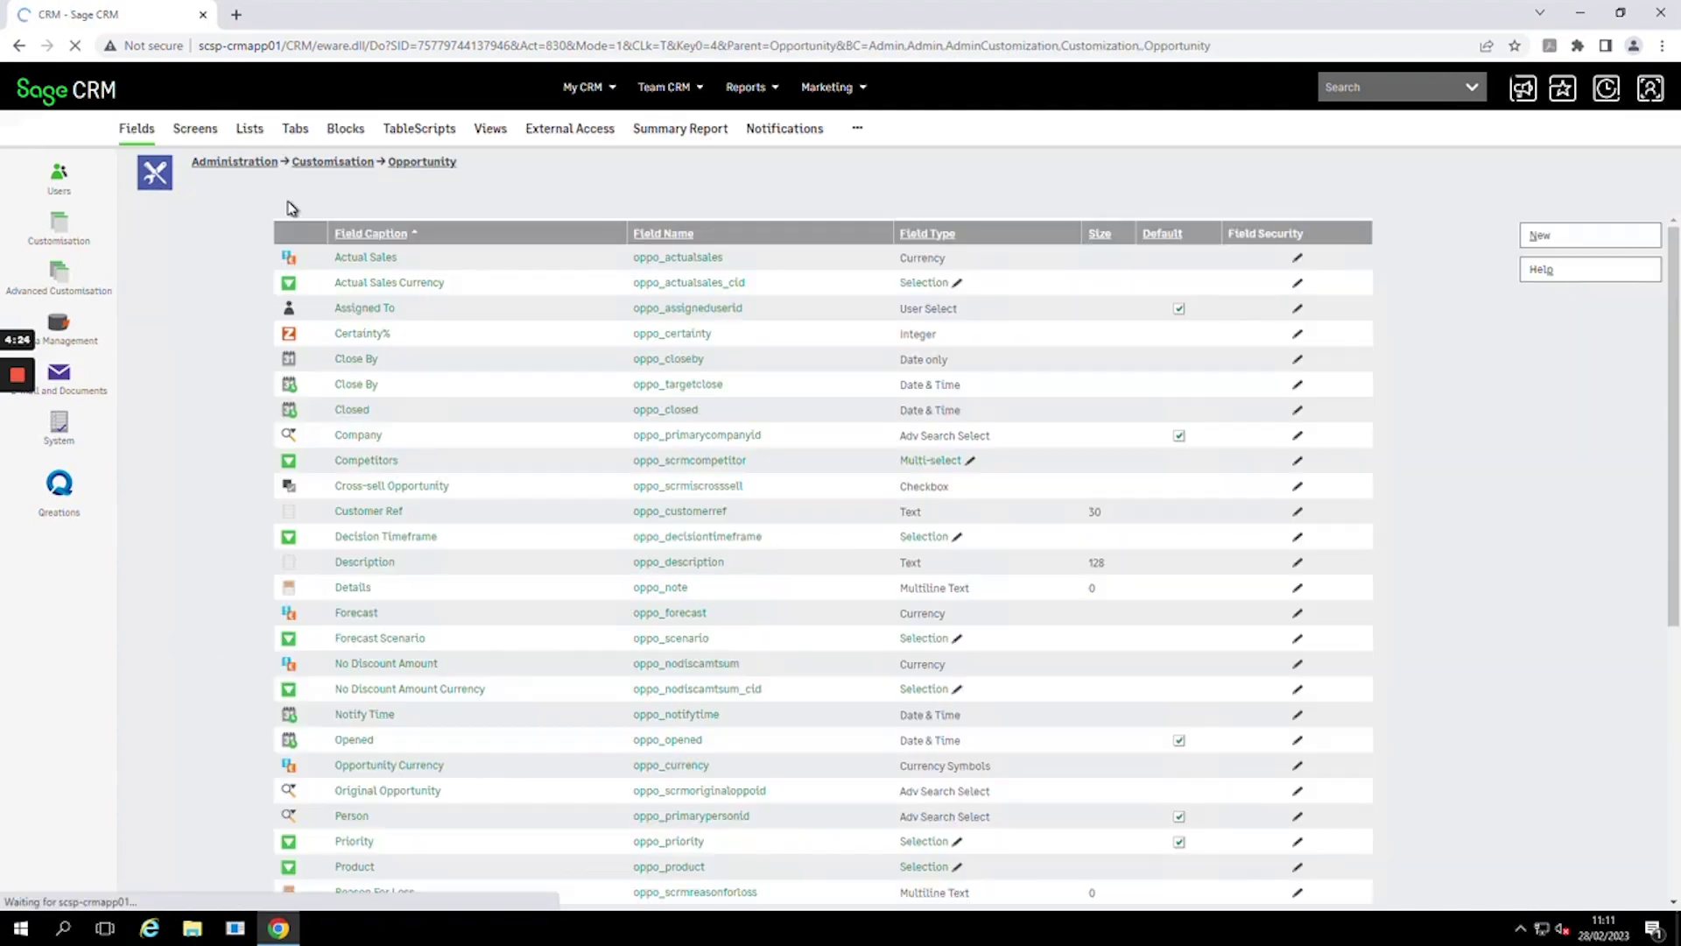
{"action": "left_click", "coordinate": [252, 132]}
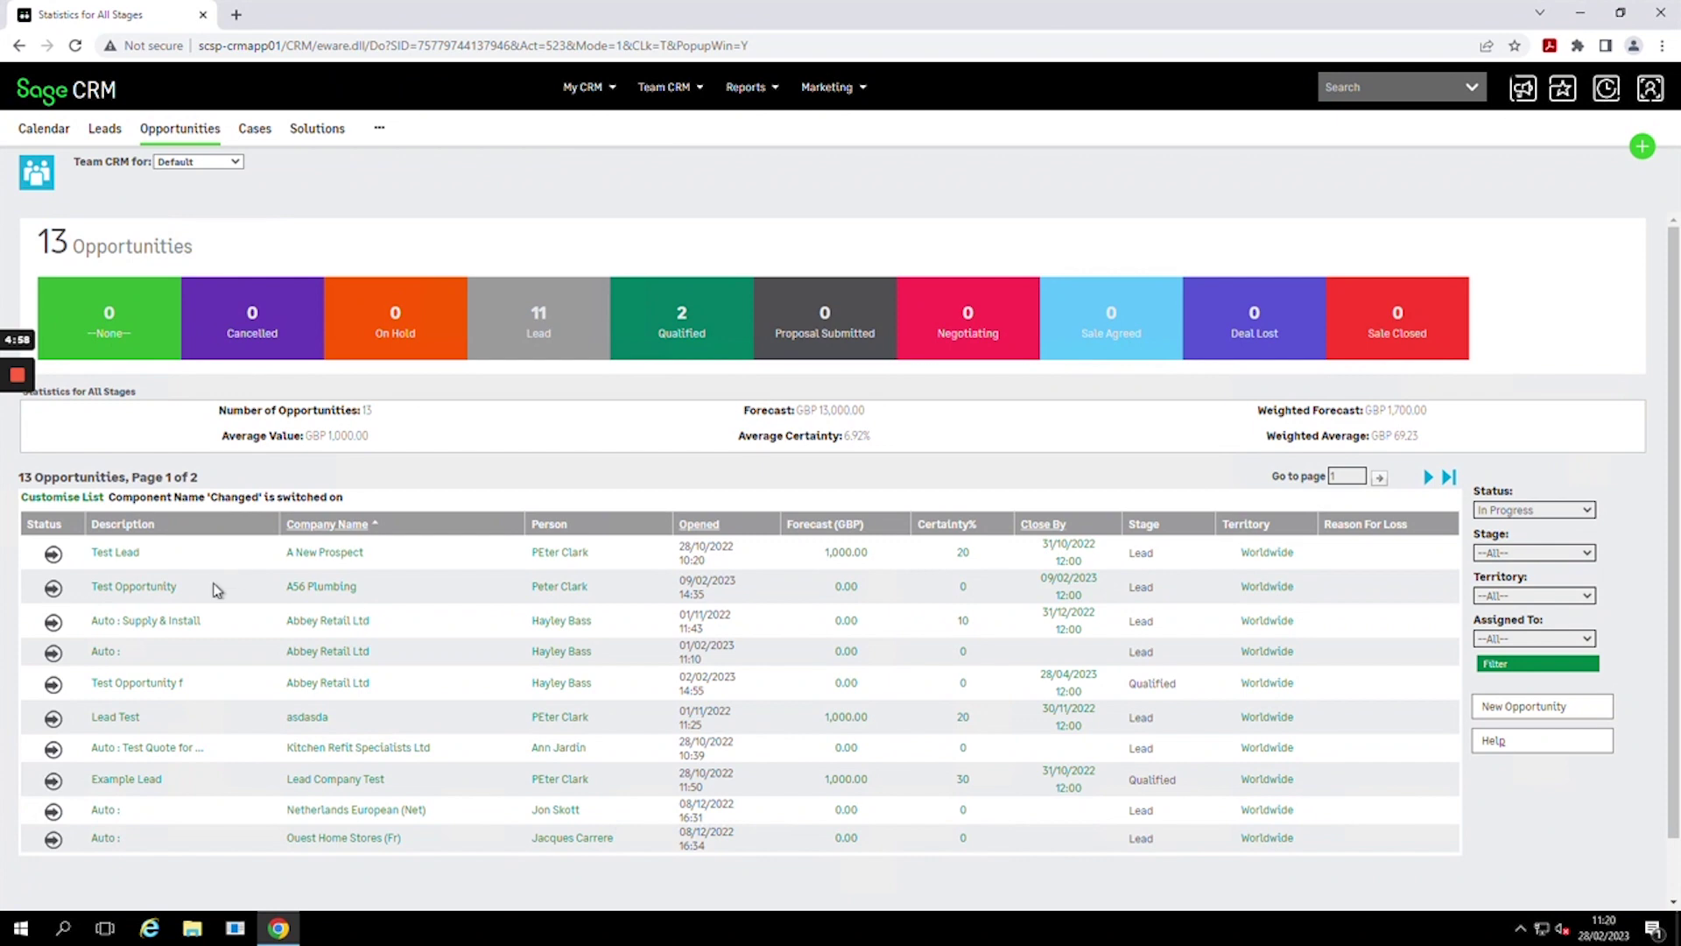
- Customise the opportunity list by adding the Opportunity : Priority (oppo_priority) field after Reason For Loss, and save the list definition
{"action": "left_click", "coordinate": [83, 499]}
{"action": "left_click", "coordinate": [149, 348]}
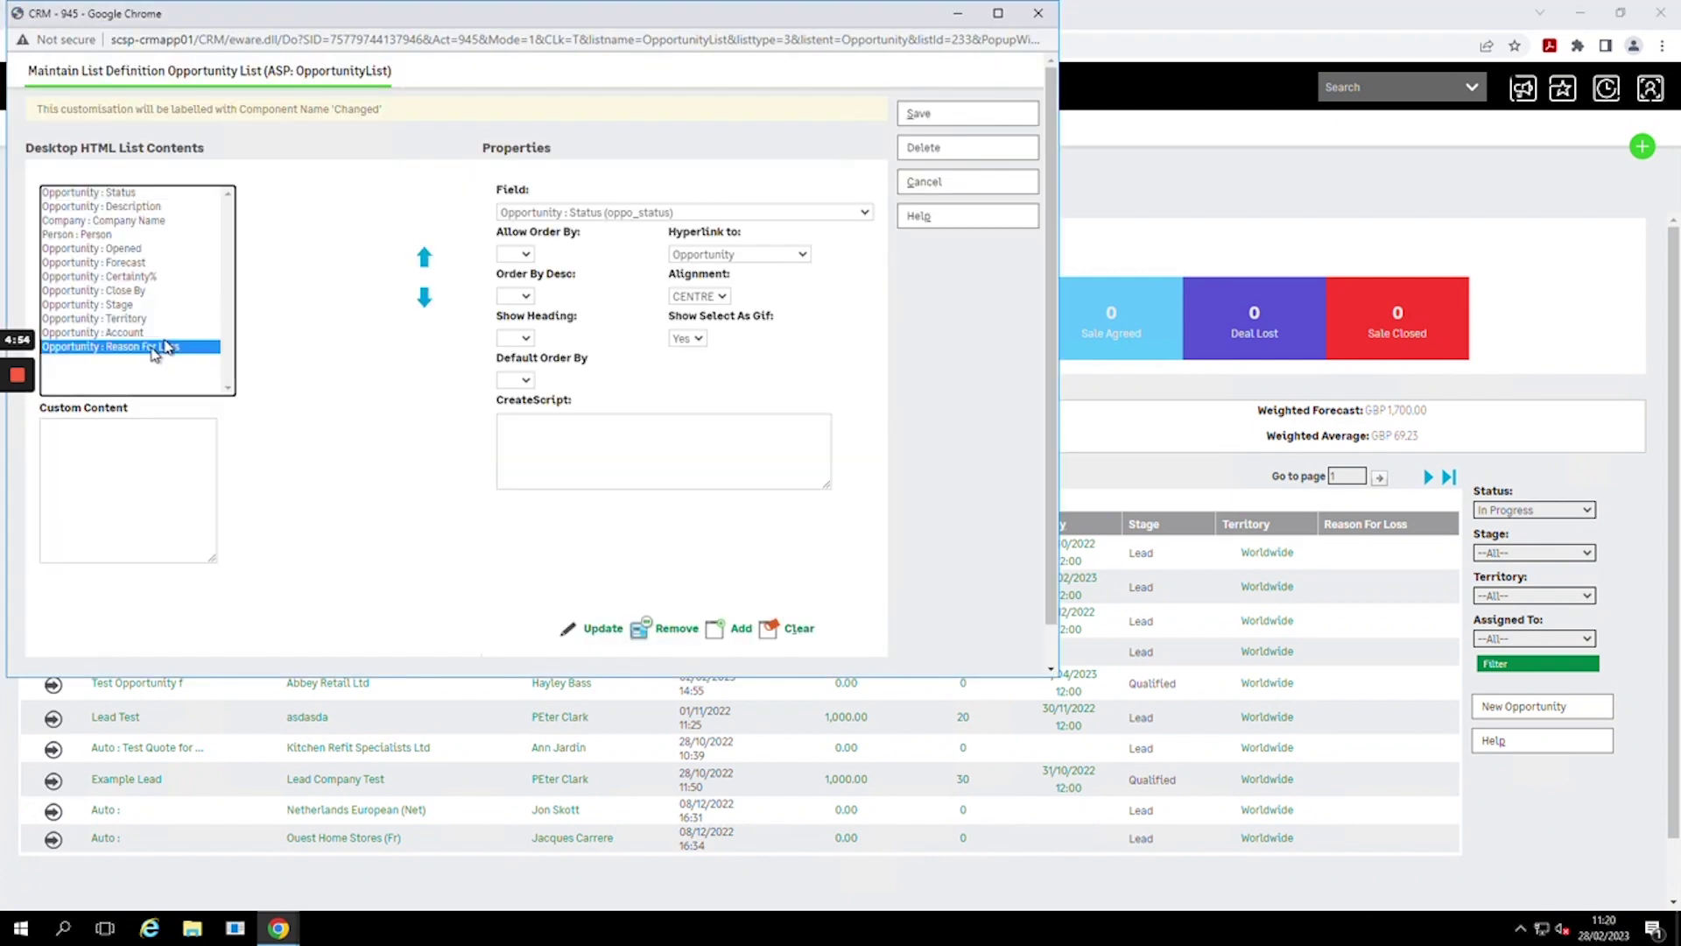
{"action": "left_click", "coordinate": [832, 214]}
{"action": "left_click", "coordinate": [665, 465]}
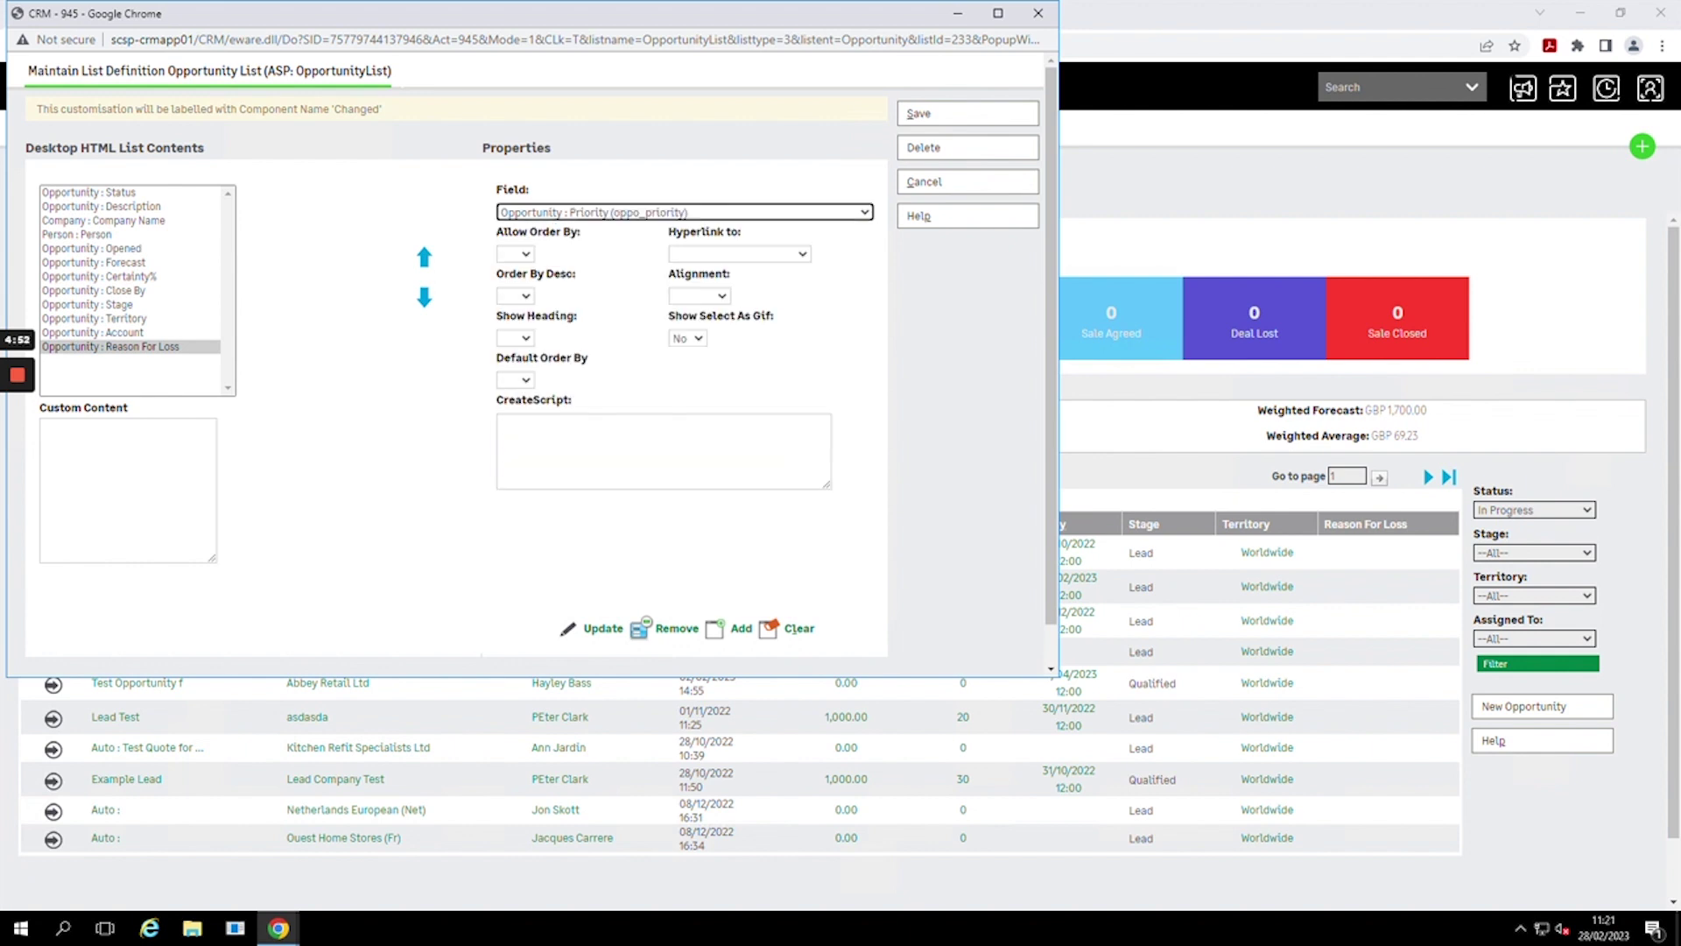
{"action": "left_click", "coordinate": [725, 630]}
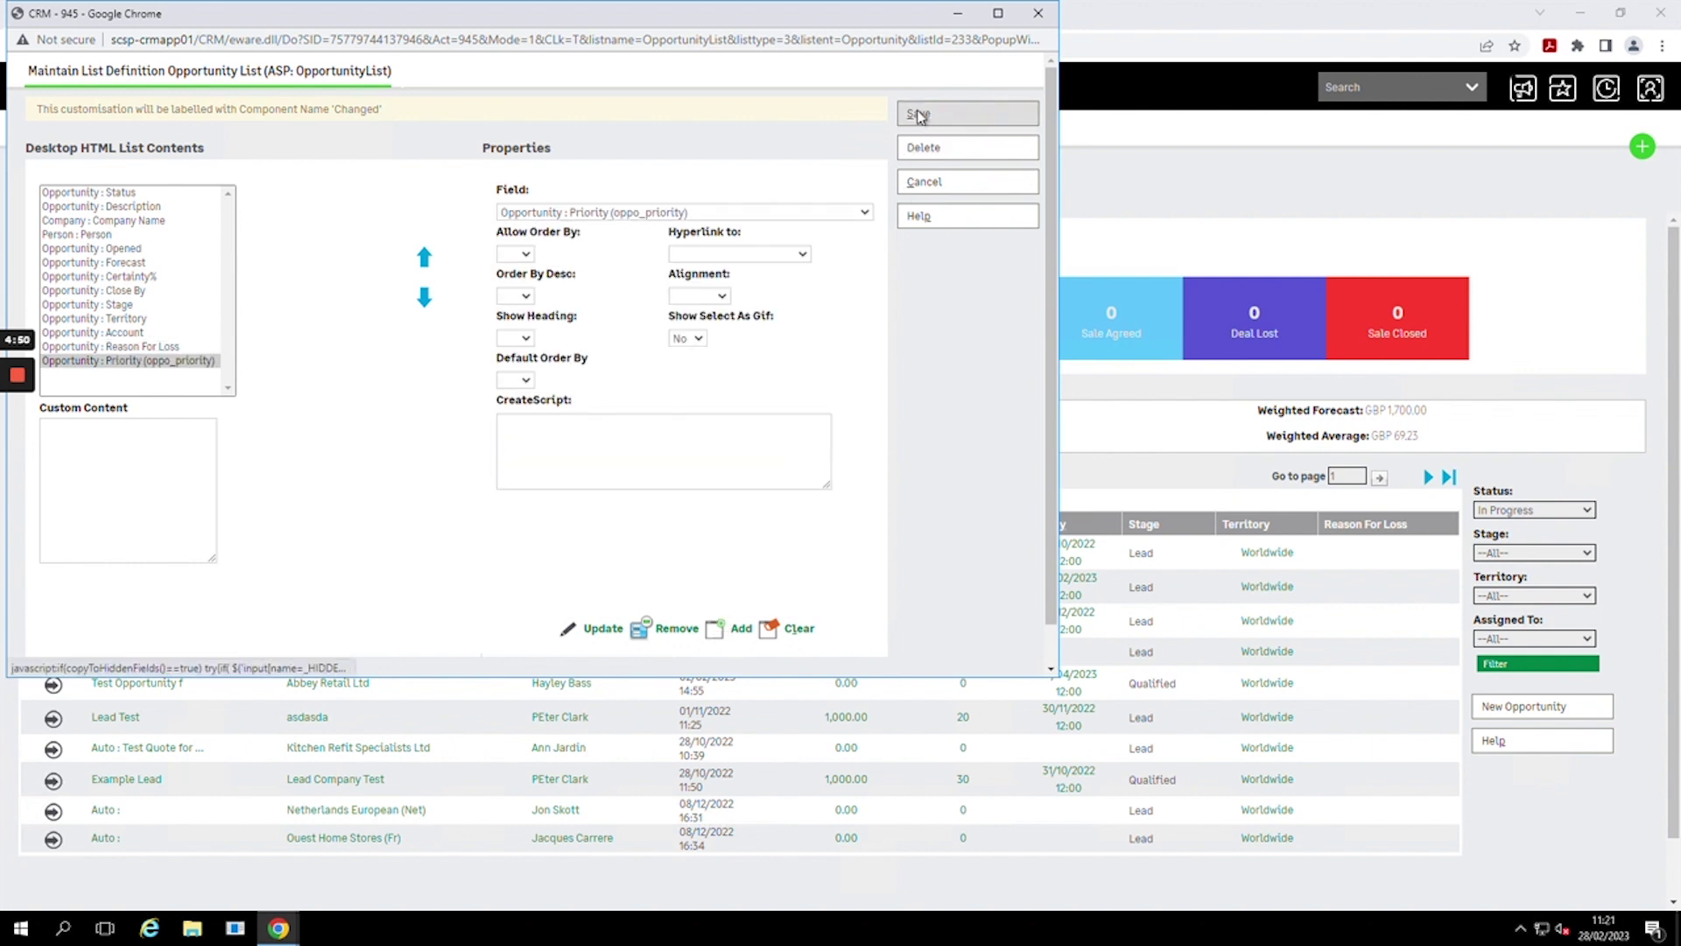
{"action": "left_click", "coordinate": [920, 117]}
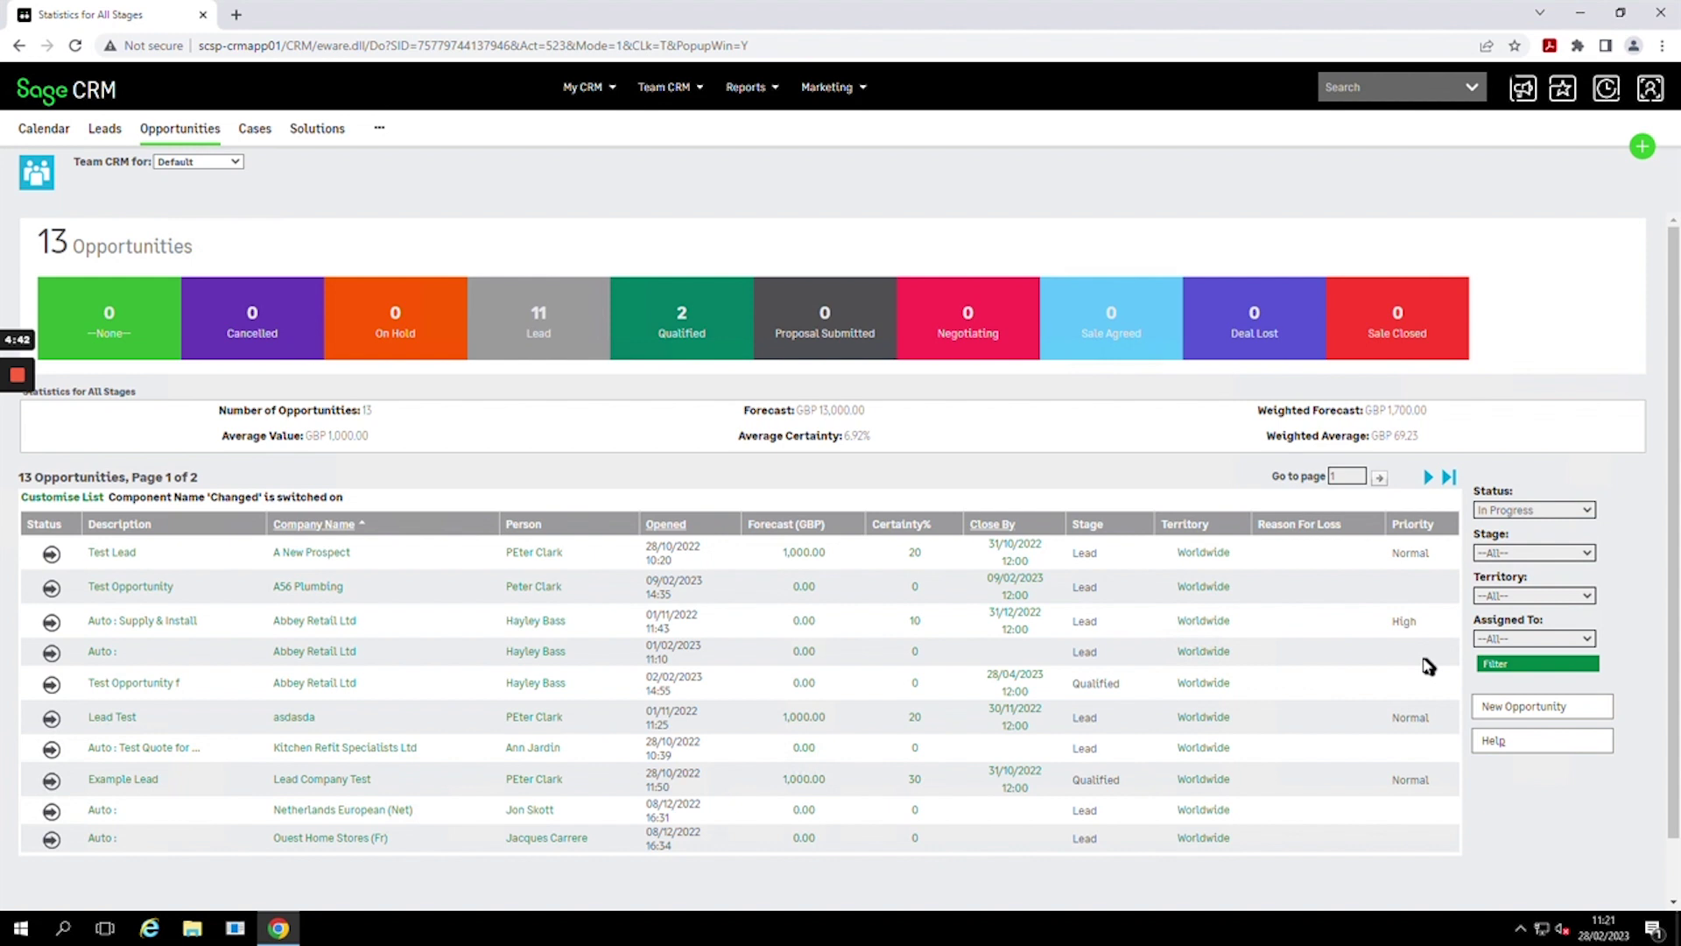
- Set Show Select As Gif to Yes for the Priority column in the opportunity list definition and save it
{"action": "left_click", "coordinate": [77, 497]}
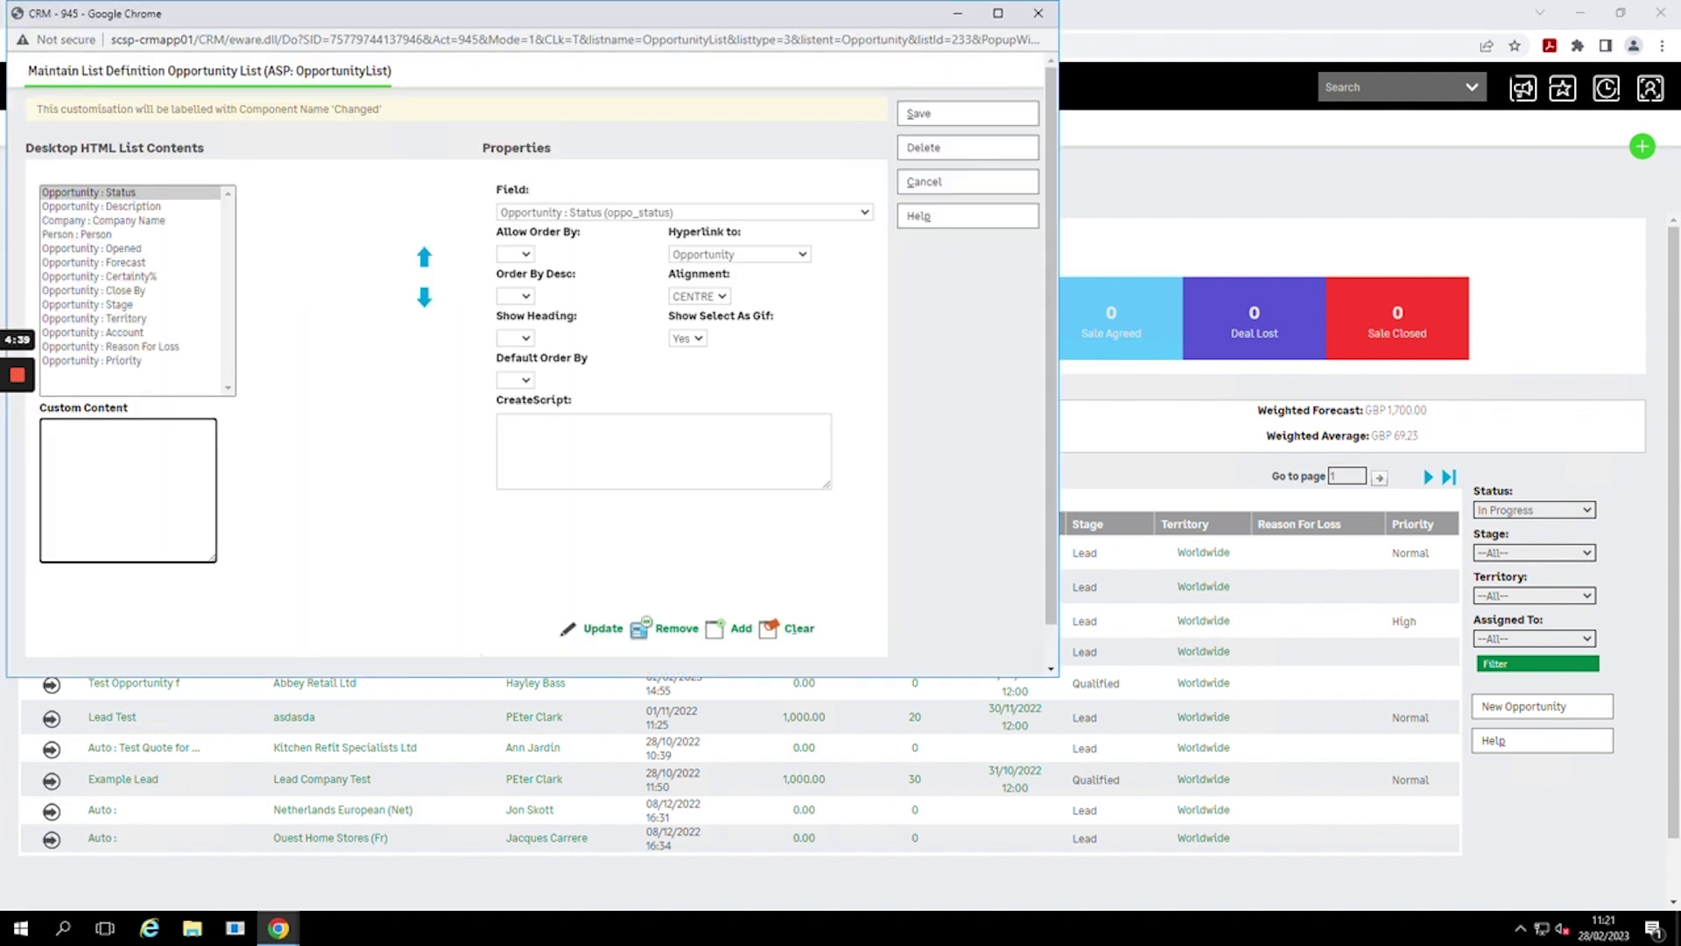
{"action": "left_click", "coordinate": [118, 360]}
{"action": "left_click", "coordinate": [688, 338]}
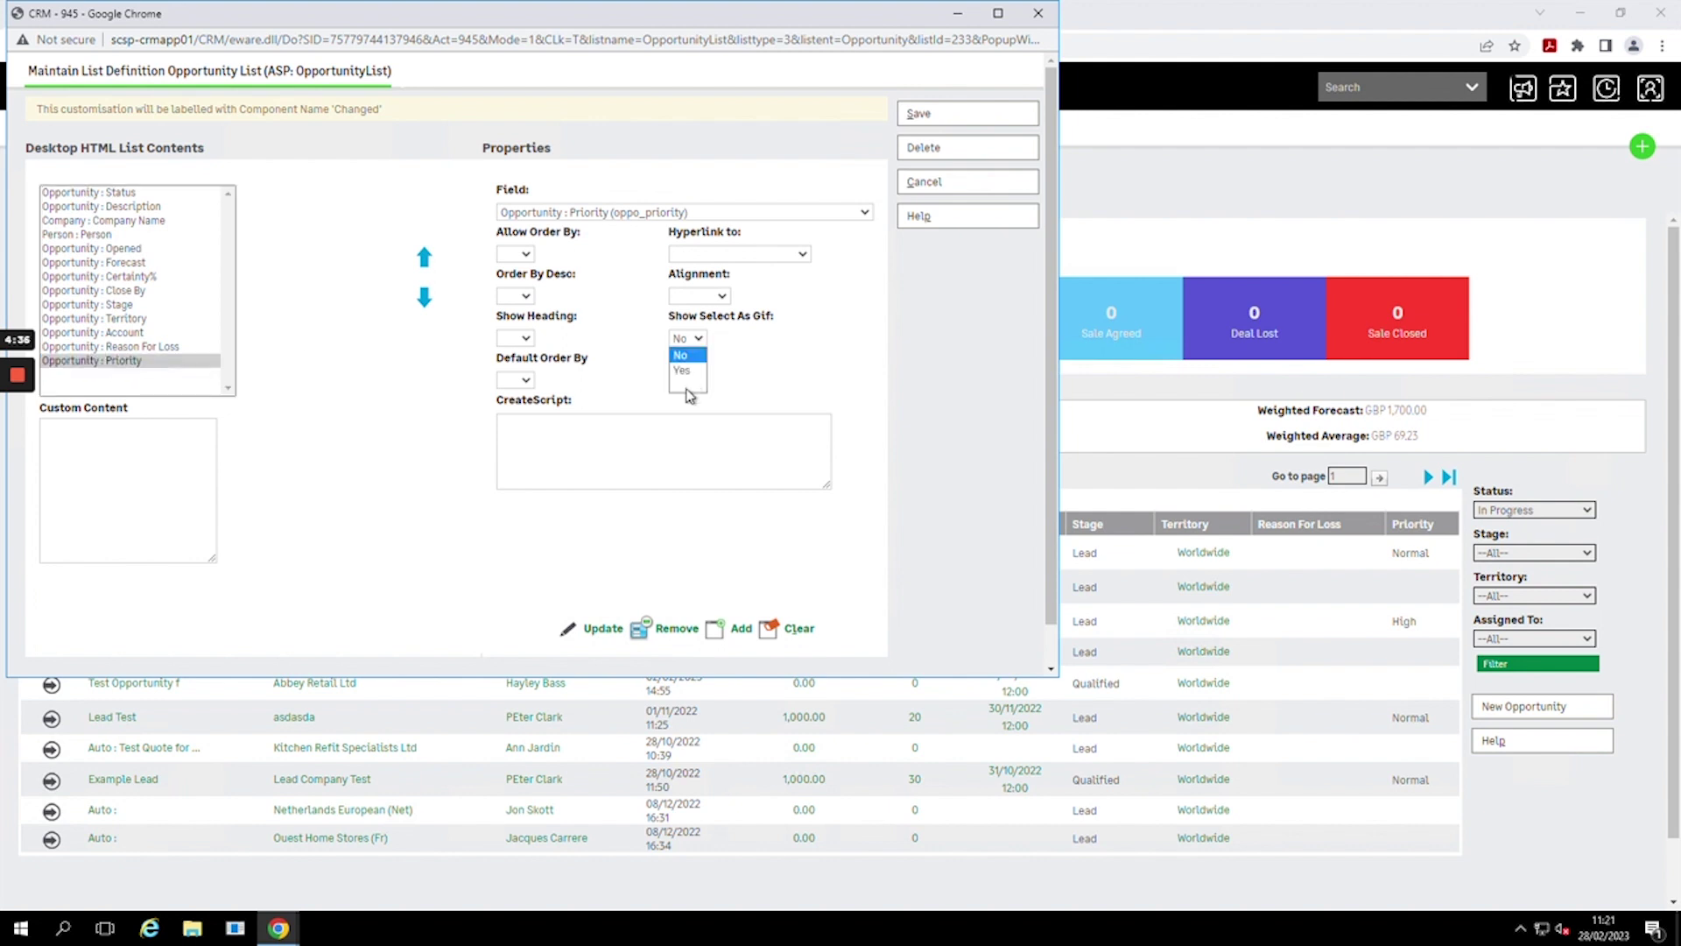
{"action": "left_click", "coordinate": [681, 390]}
{"action": "left_click", "coordinate": [604, 637]}
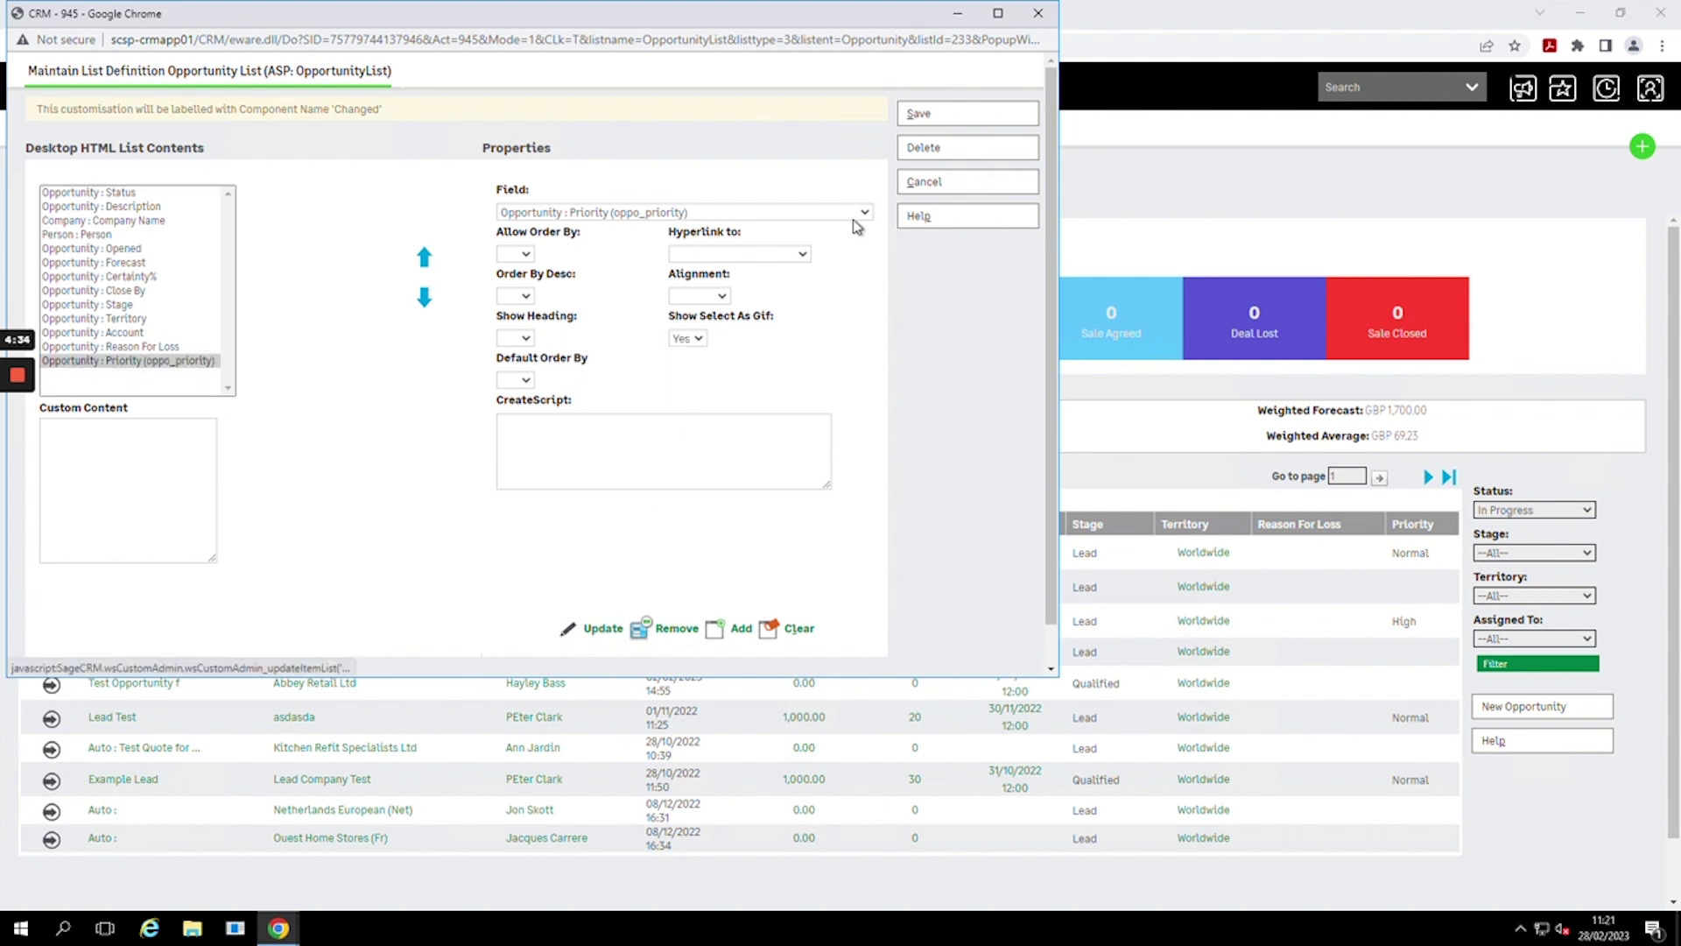
{"action": "left_click", "coordinate": [939, 118]}
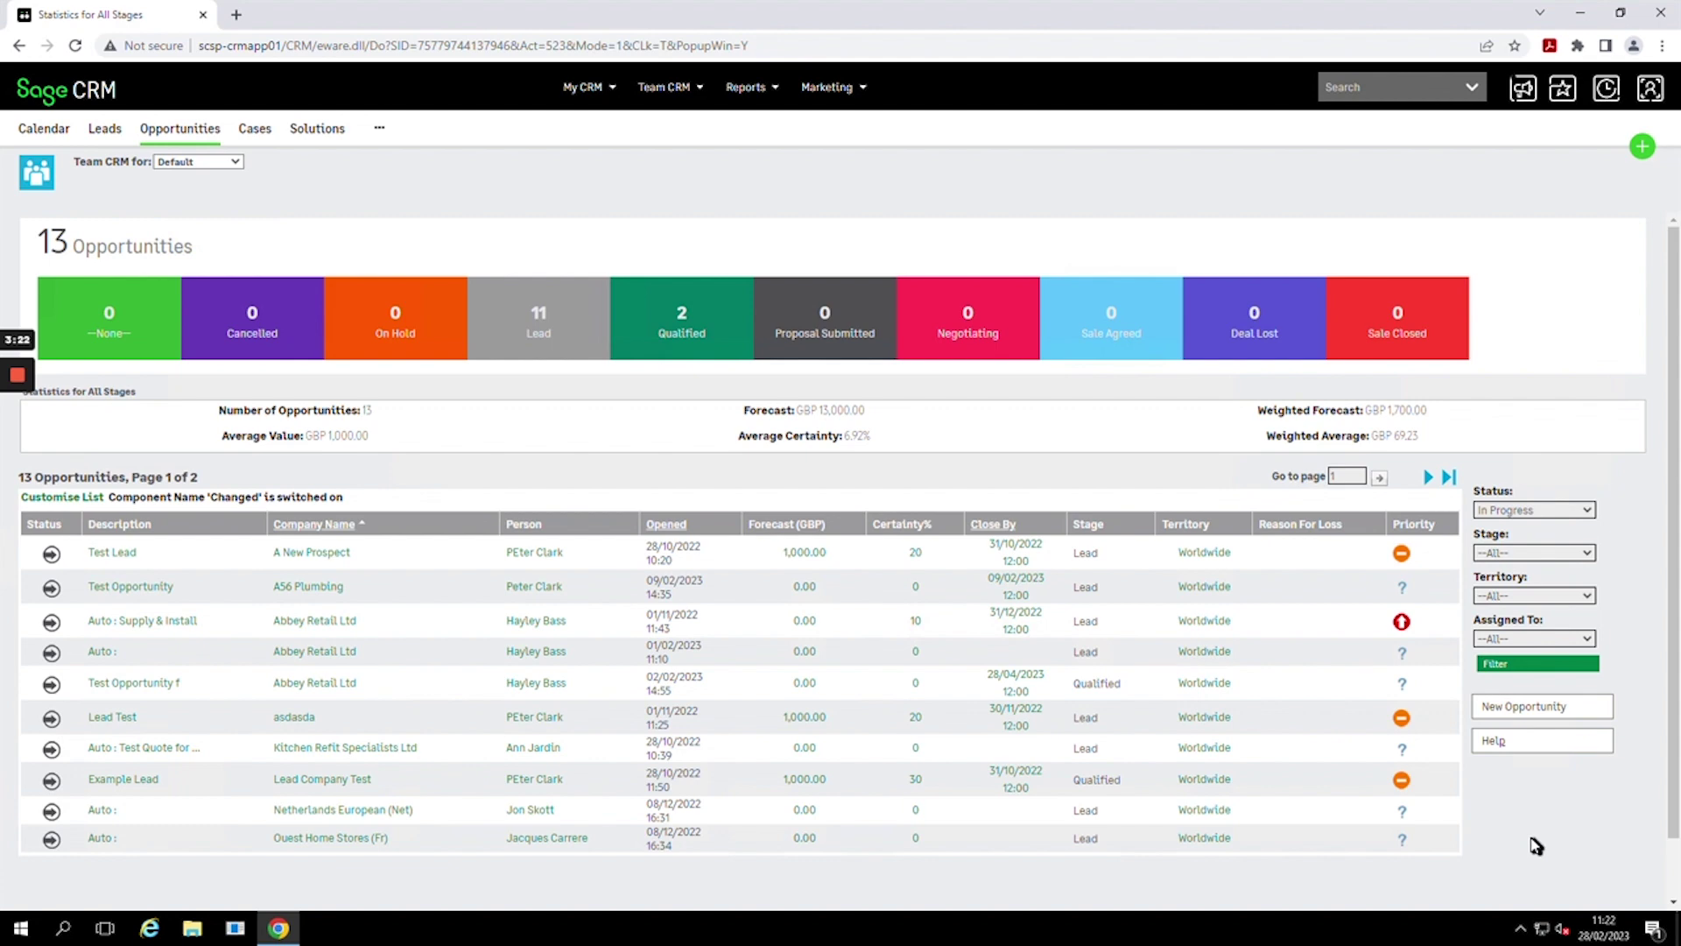
- In the browser console, run crm.grids() code that filters oppo_targetclose with "lt" today and highlights those rows in lightsalmon
{"action": "key", "text": "F12"}
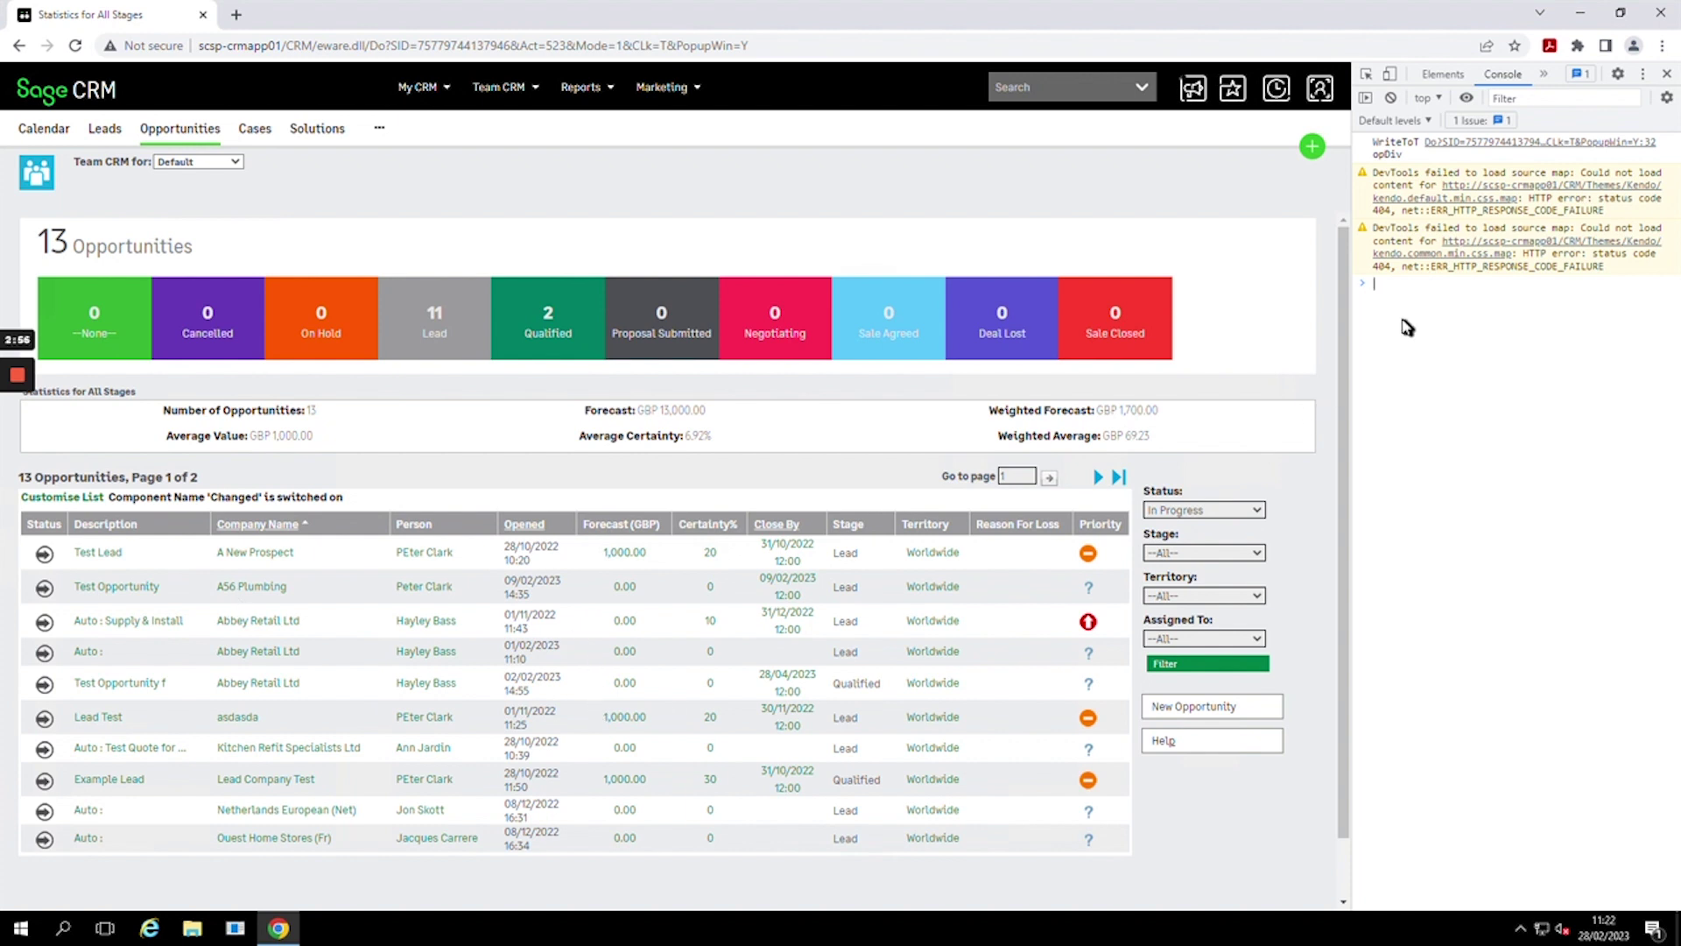
{"action": "type", "text": "var today = new Date(); crm.grids().rows().filterWhere(\"oppo_targetclose\",\"lt\",today).highlightRow(\"lightsalmon\")"}
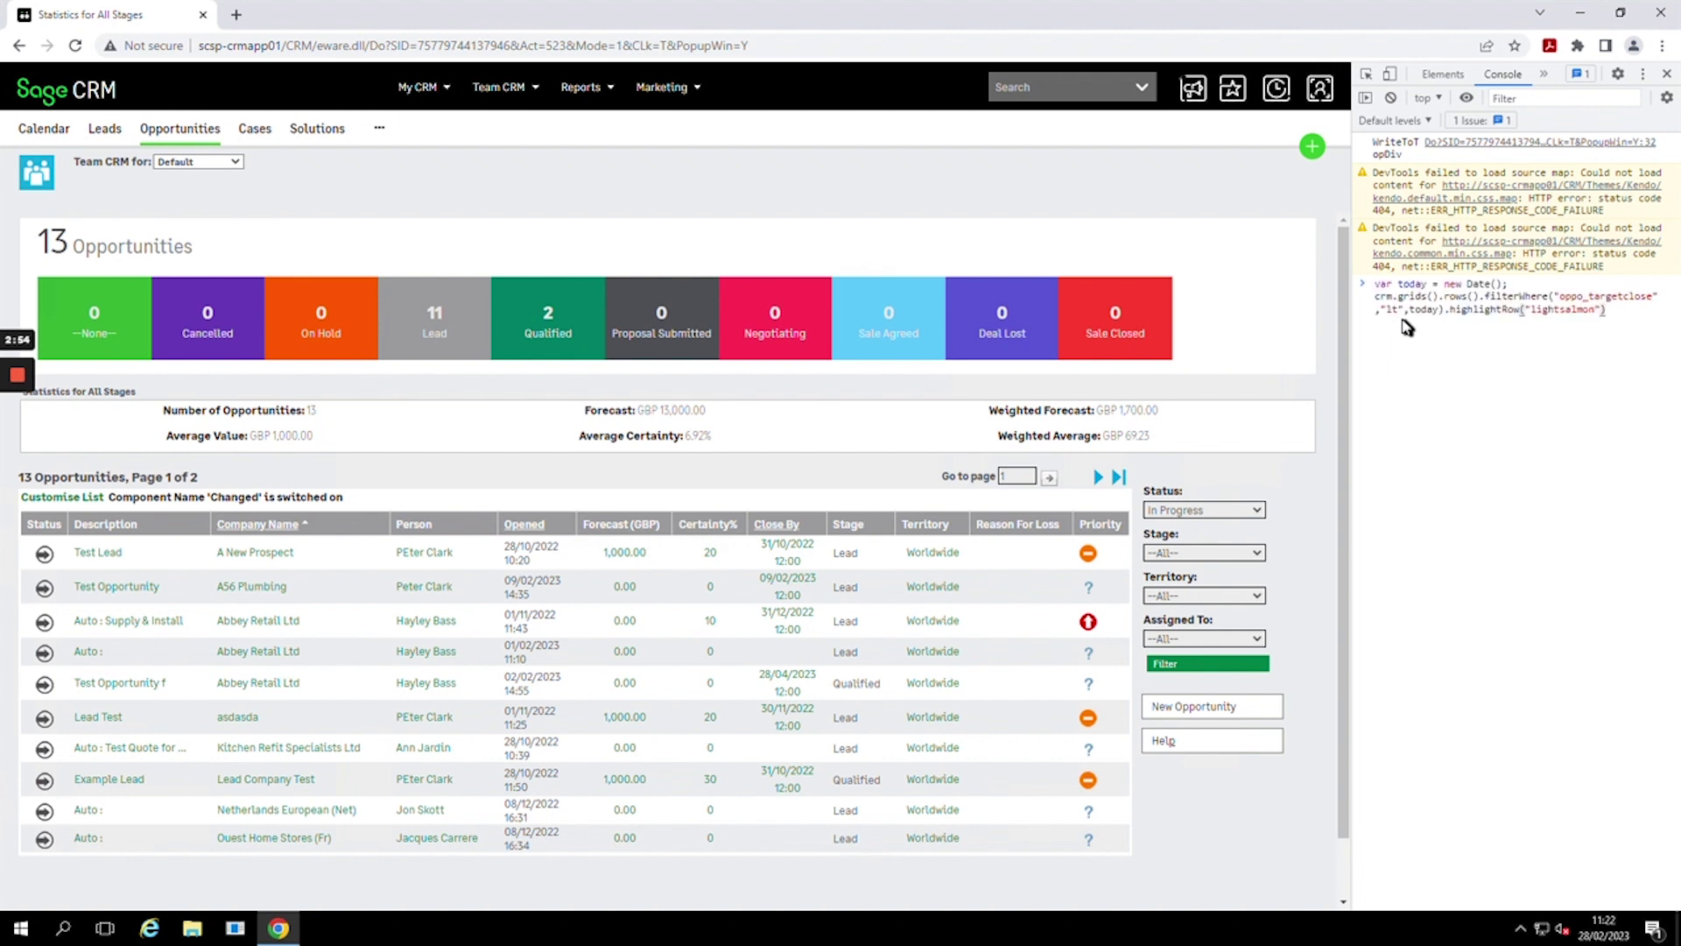
{"action": "key", "text": "Return"}
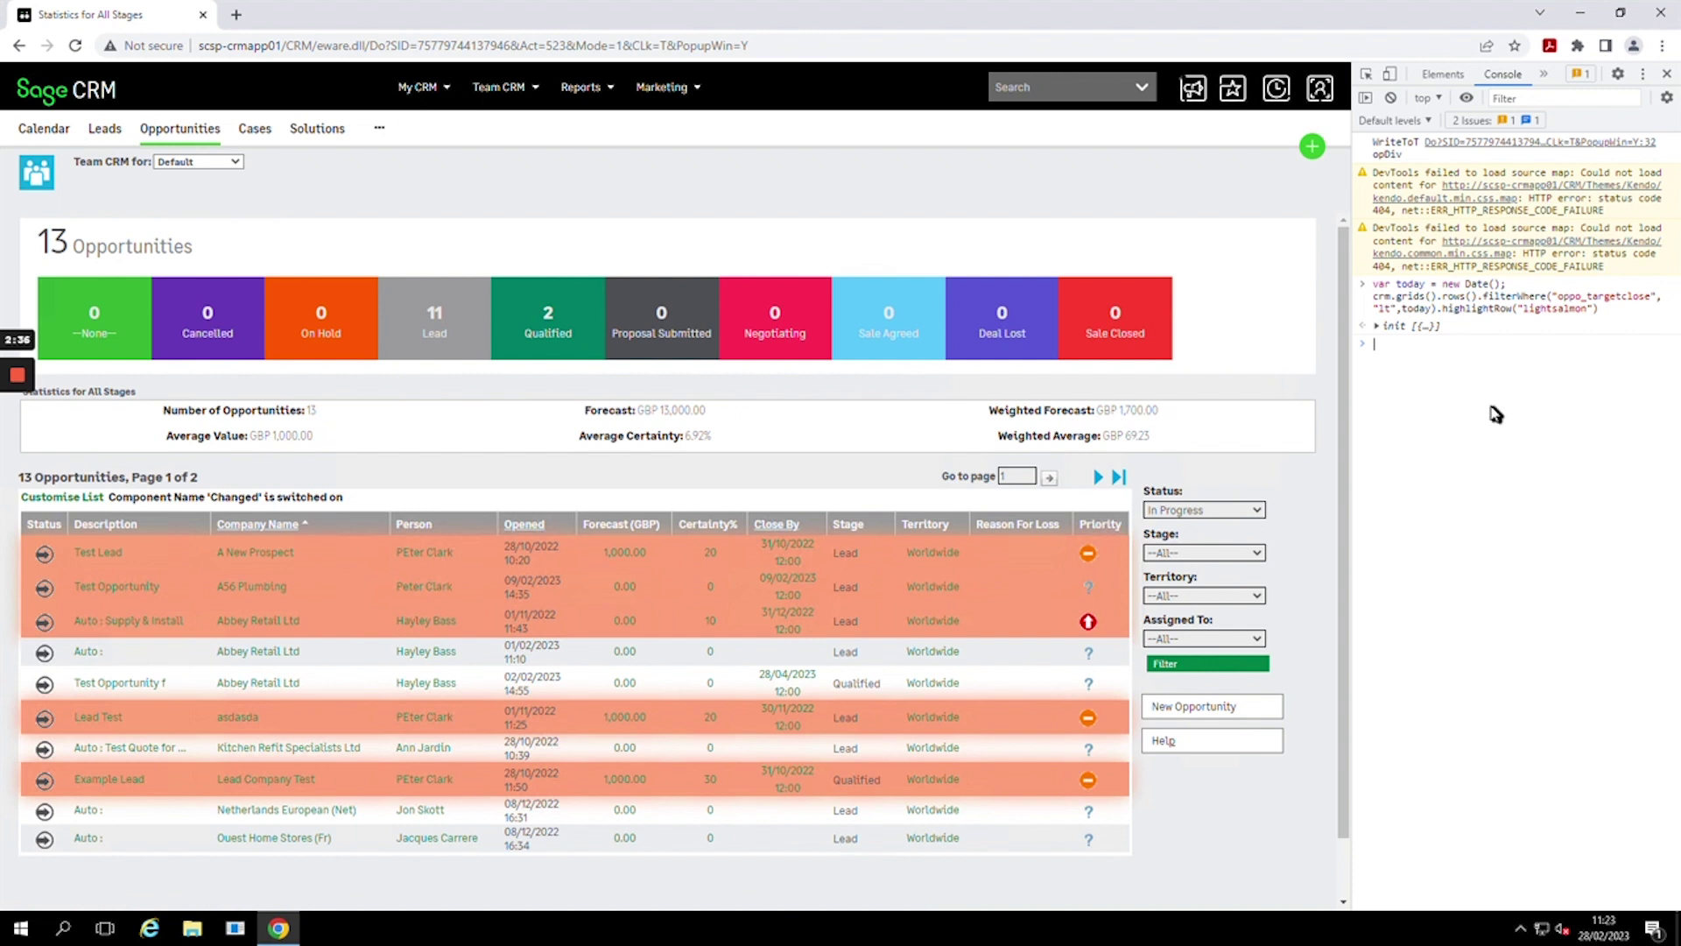
- Reload the list and, from the console, highlight oppo_targetclose "gt" today rows in greenyellow and "lt" today rows in lightsalmon
{"action": "type", "text": "var today = new Date(); crm.grids().rows().filterWhere(\"oppo_targetclose\",\"gt\",today).highlightRow(\"greenyellow\")"}
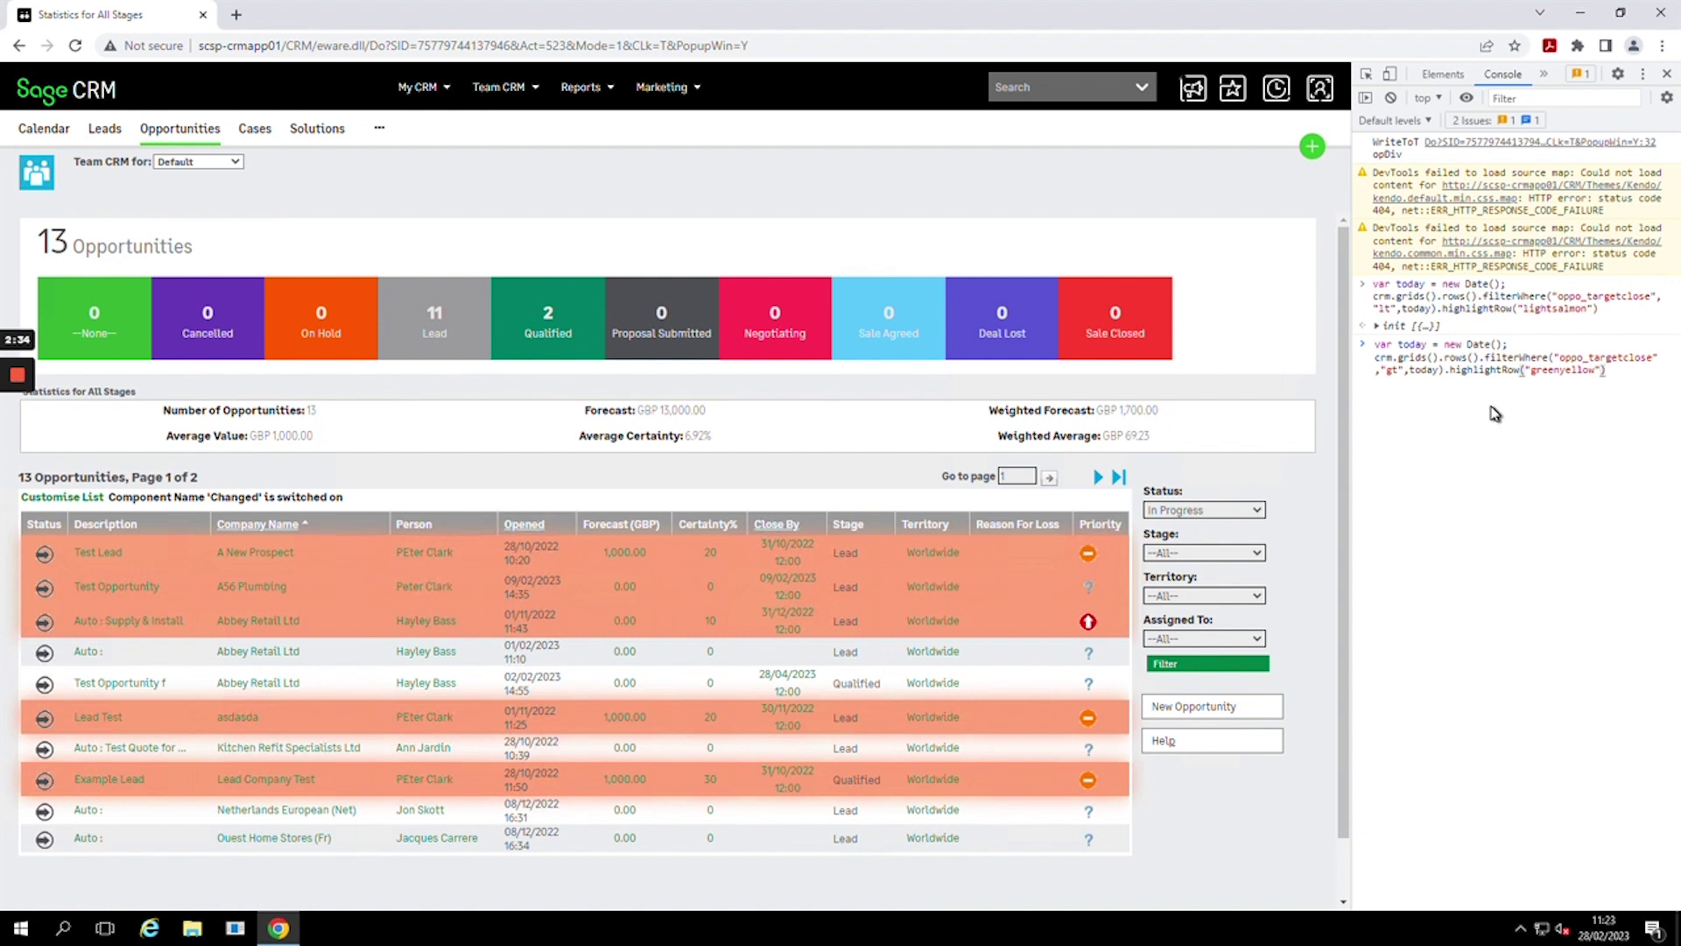
{"action": "key", "text": "F5"}
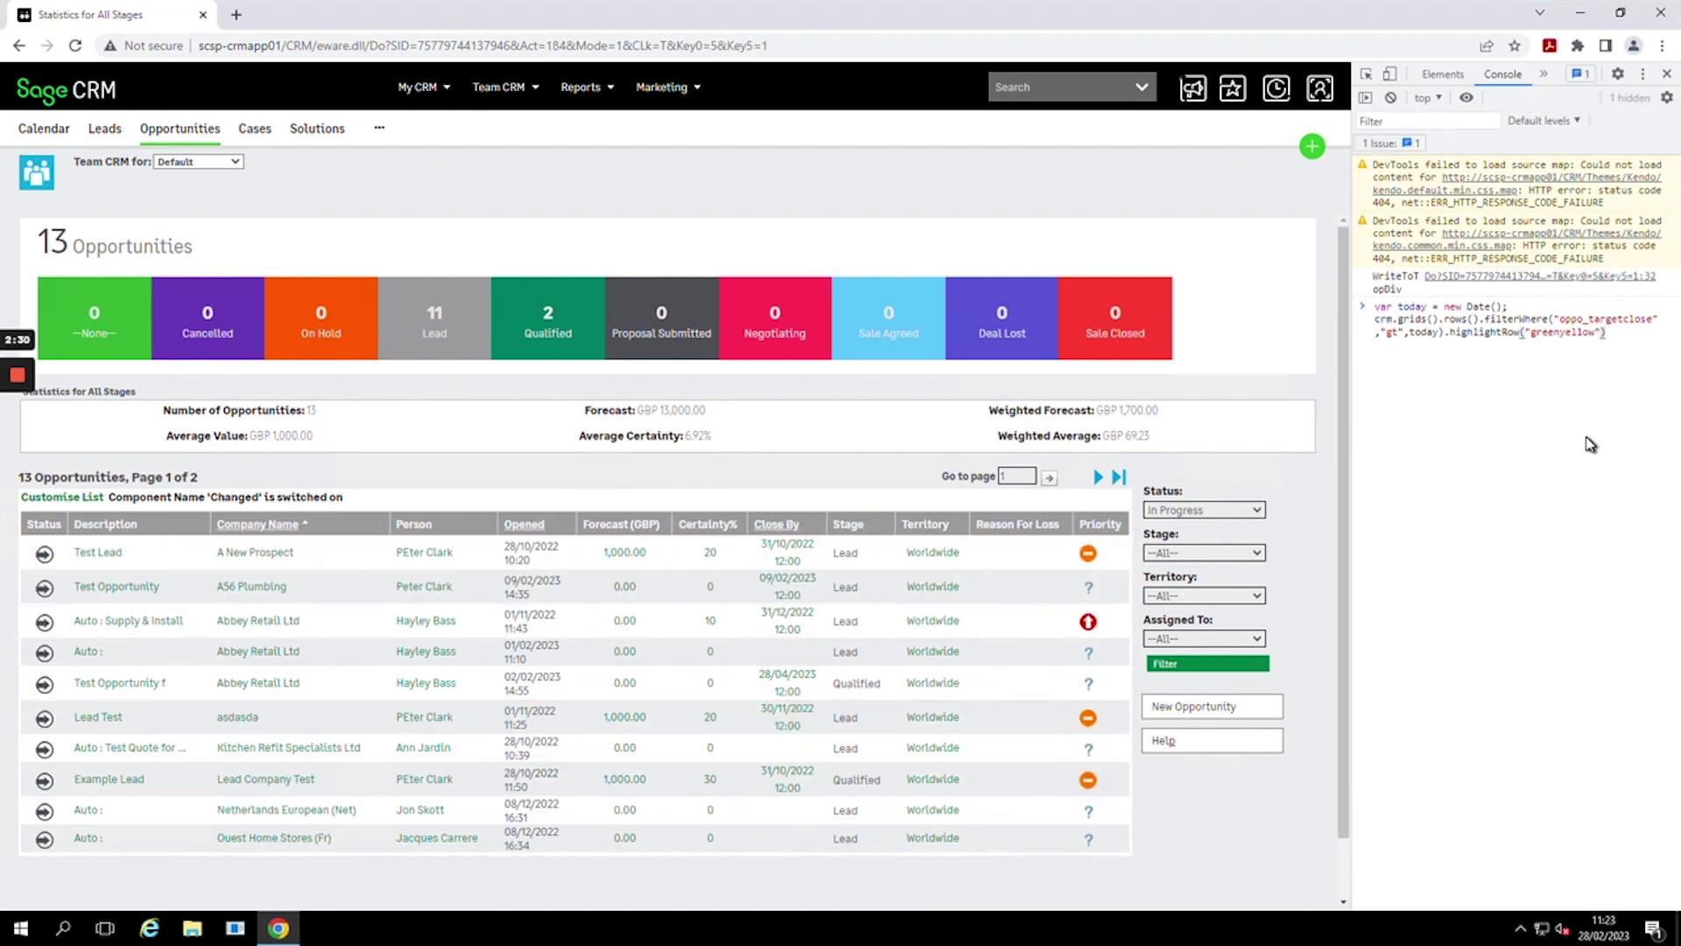
{"action": "key", "text": "Return"}
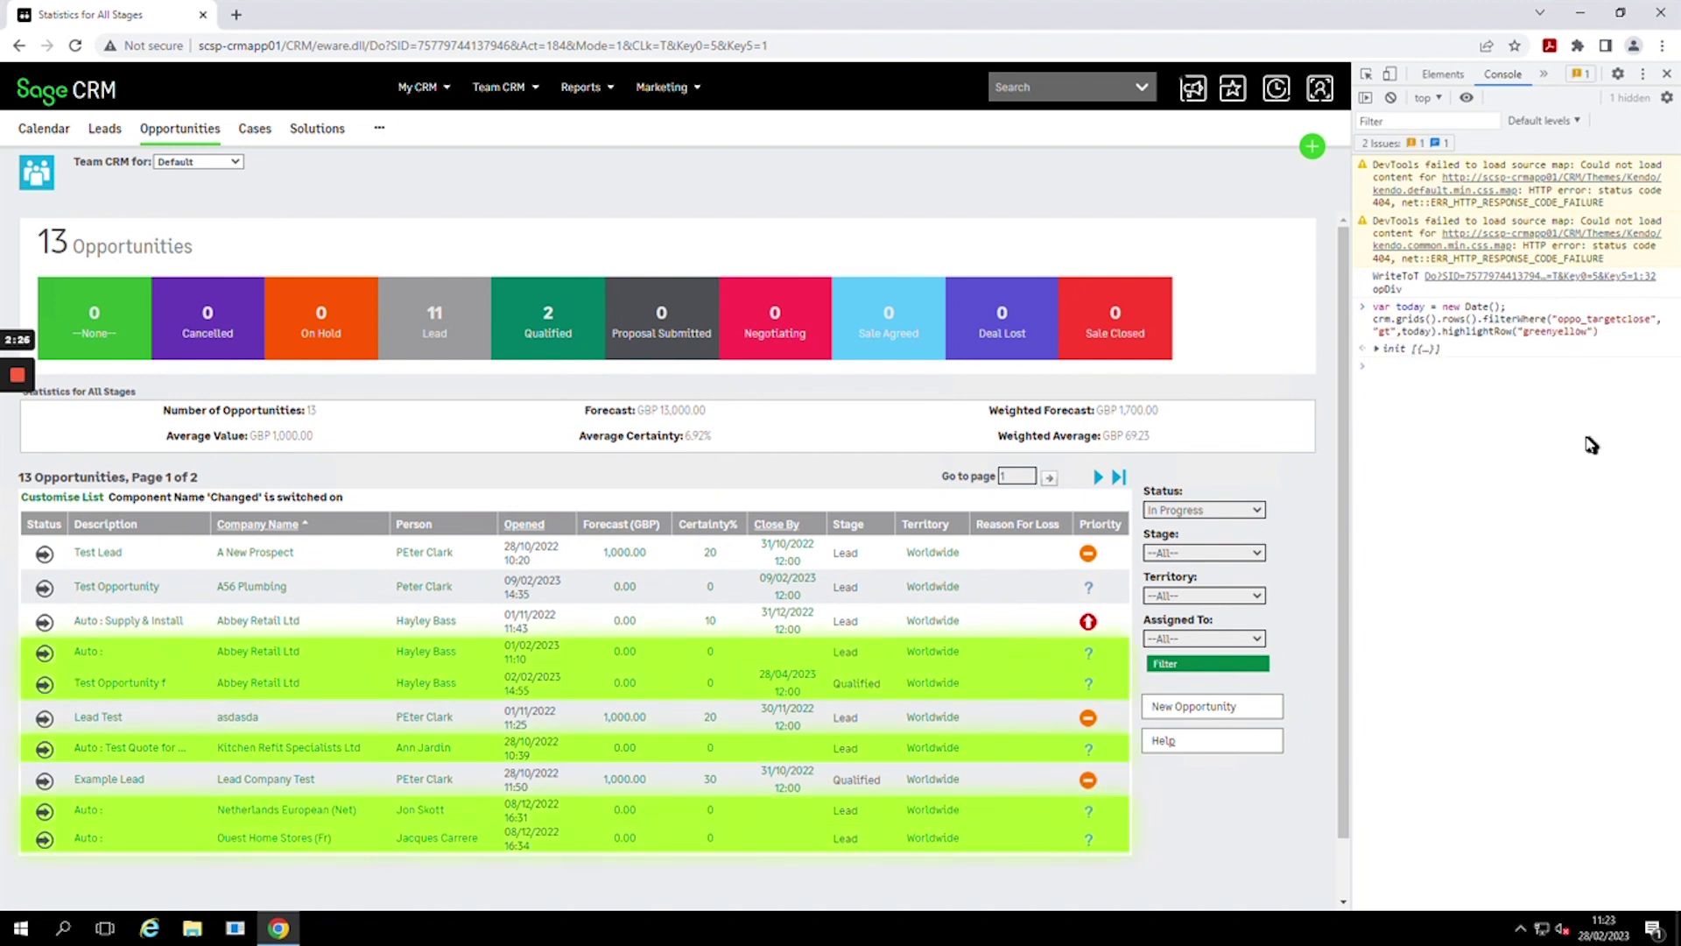
{"action": "type", "text": "var today = new Date(); crm.grids().rows().filterWhere(\"oppo_targetclose\",\"lt\",today).highlightRow(\"lightsalmon\")"}
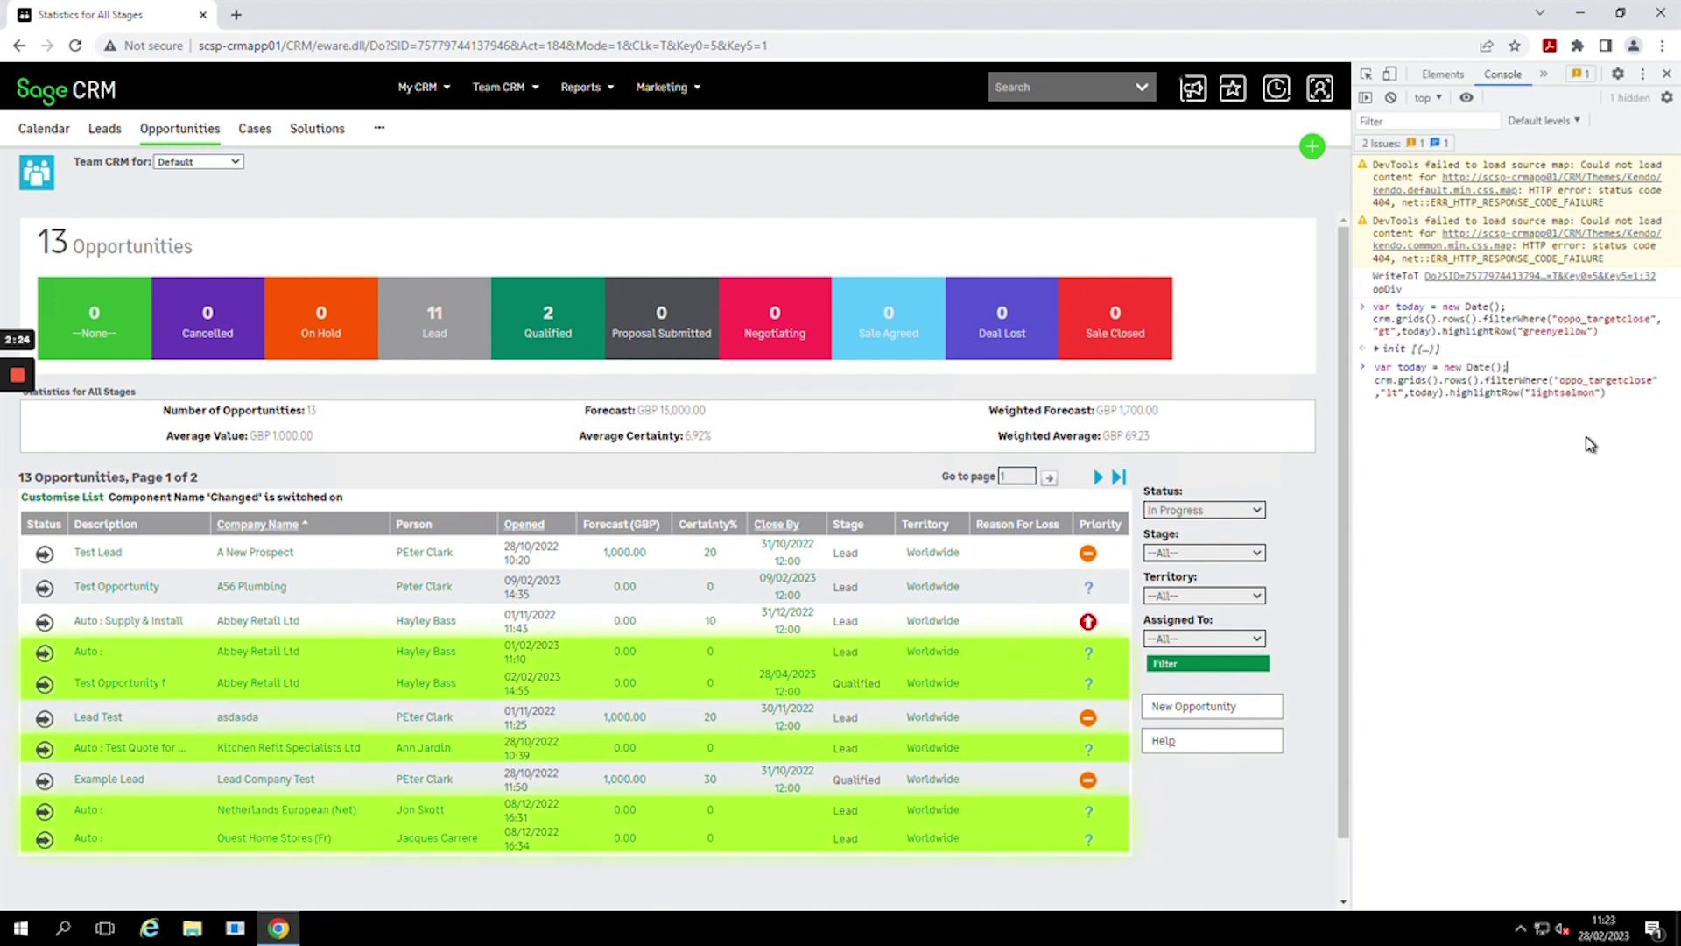
{"action": "key", "text": "Return"}
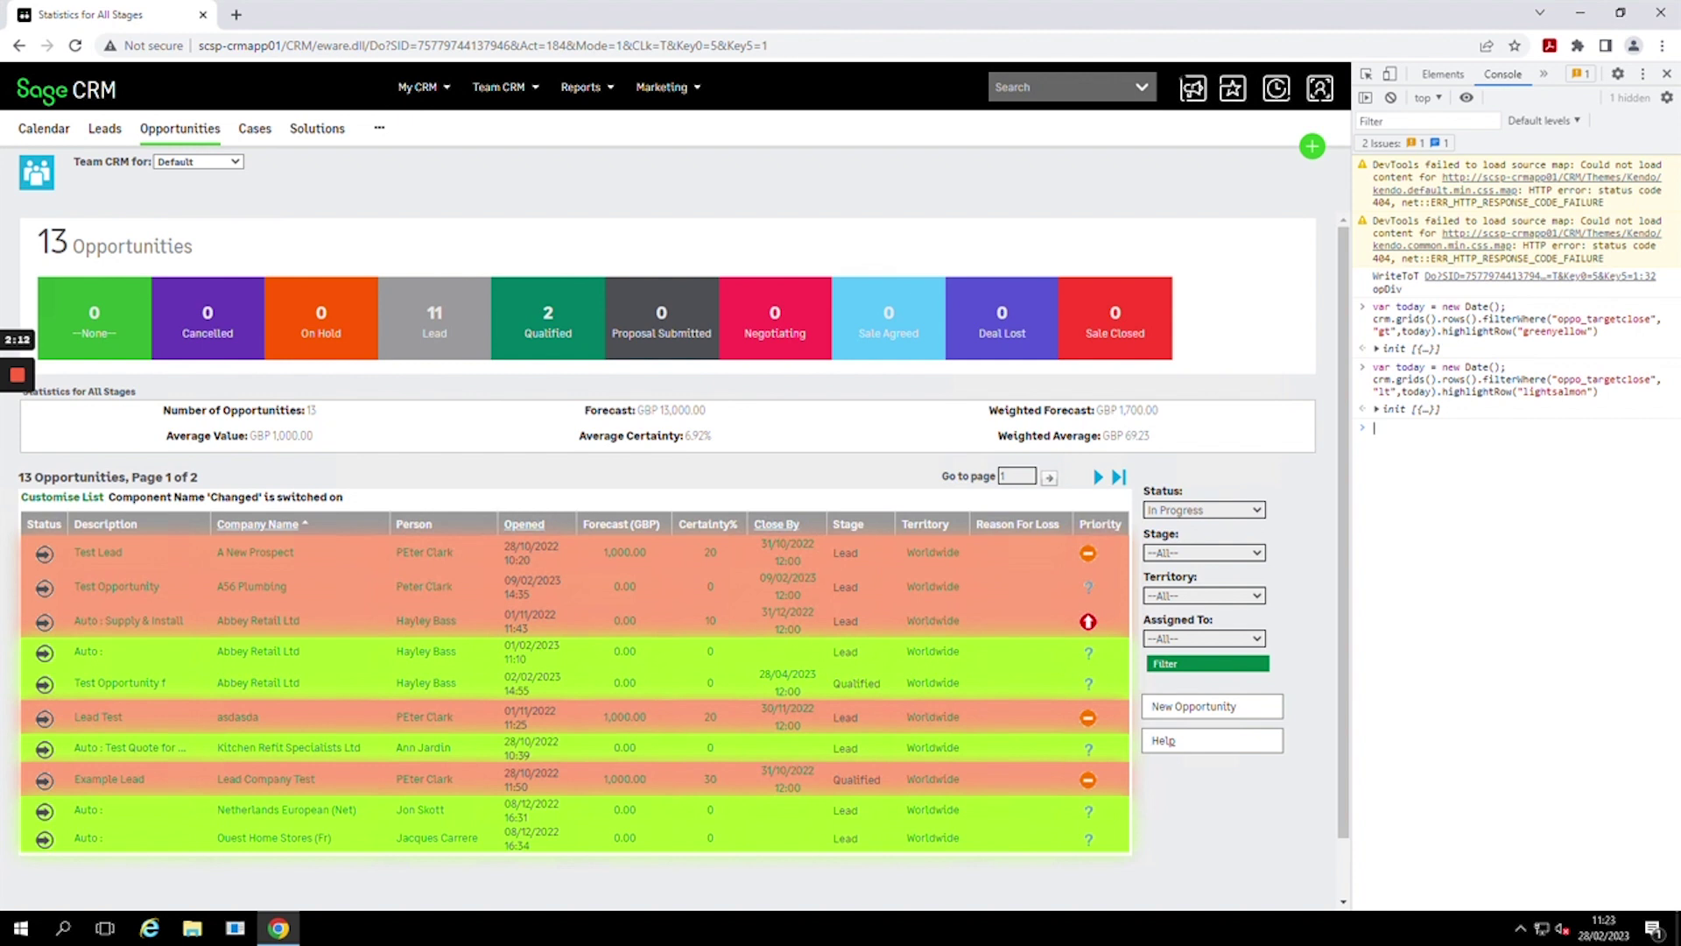
- Open the Test Lead opportunity from its highlighted row, and return to the opportunities list
{"action": "left_click", "coordinate": [712, 559]}
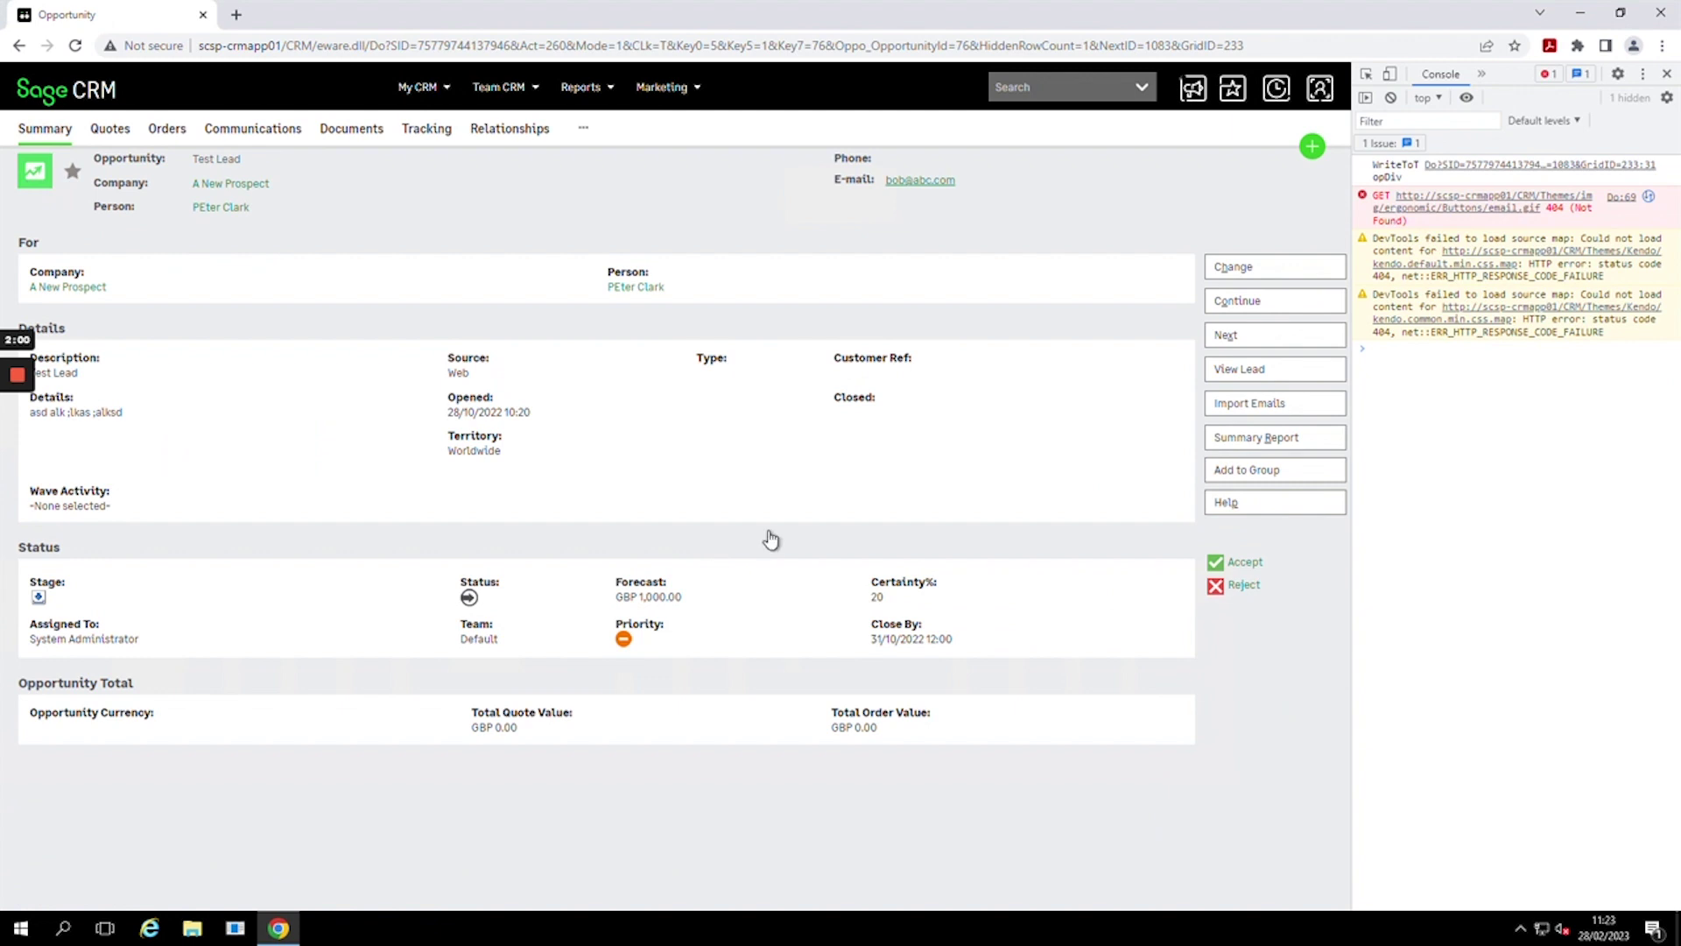
{"action": "left_click", "coordinate": [1218, 308]}
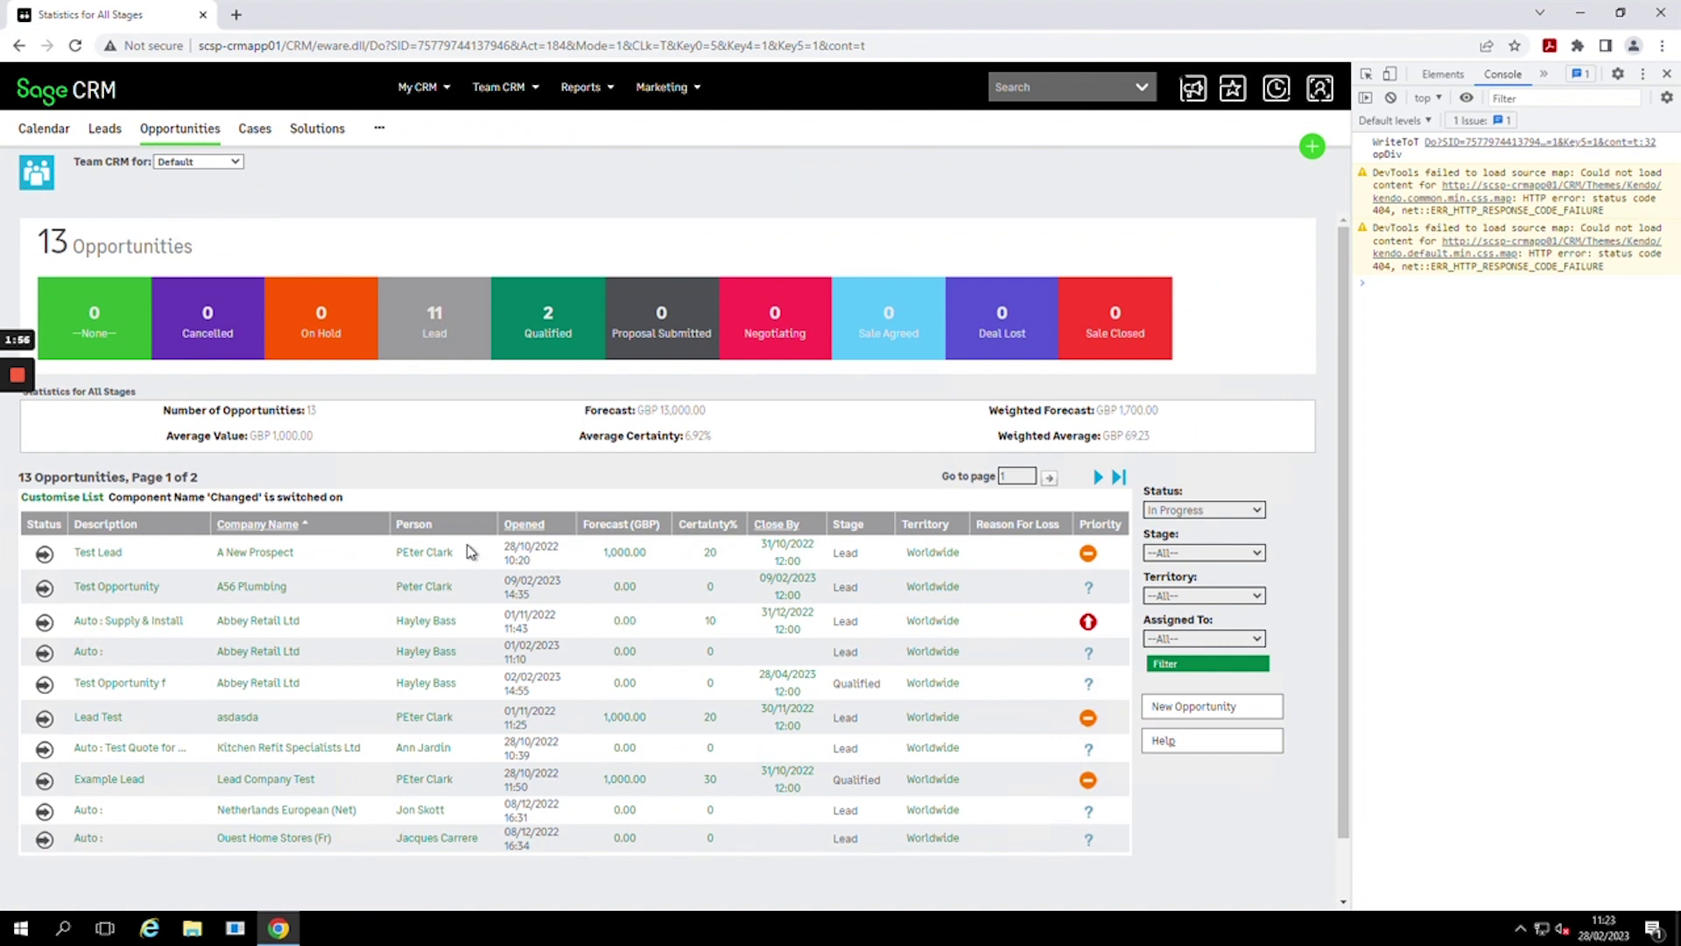
- Run the console code twice on the returned list to highlight rows with oppo_targetclose before today in lightsalmon
{"action": "left_click", "coordinate": [1541, 379]}
{"action": "type", "text": "var today = new Date(); crm.grids().rows().filterWhere(\"oppo_targetclose\",\"lt\",today).highlightRow(\"lightsalmon\")"}
{"action": "key", "text": "Return"}
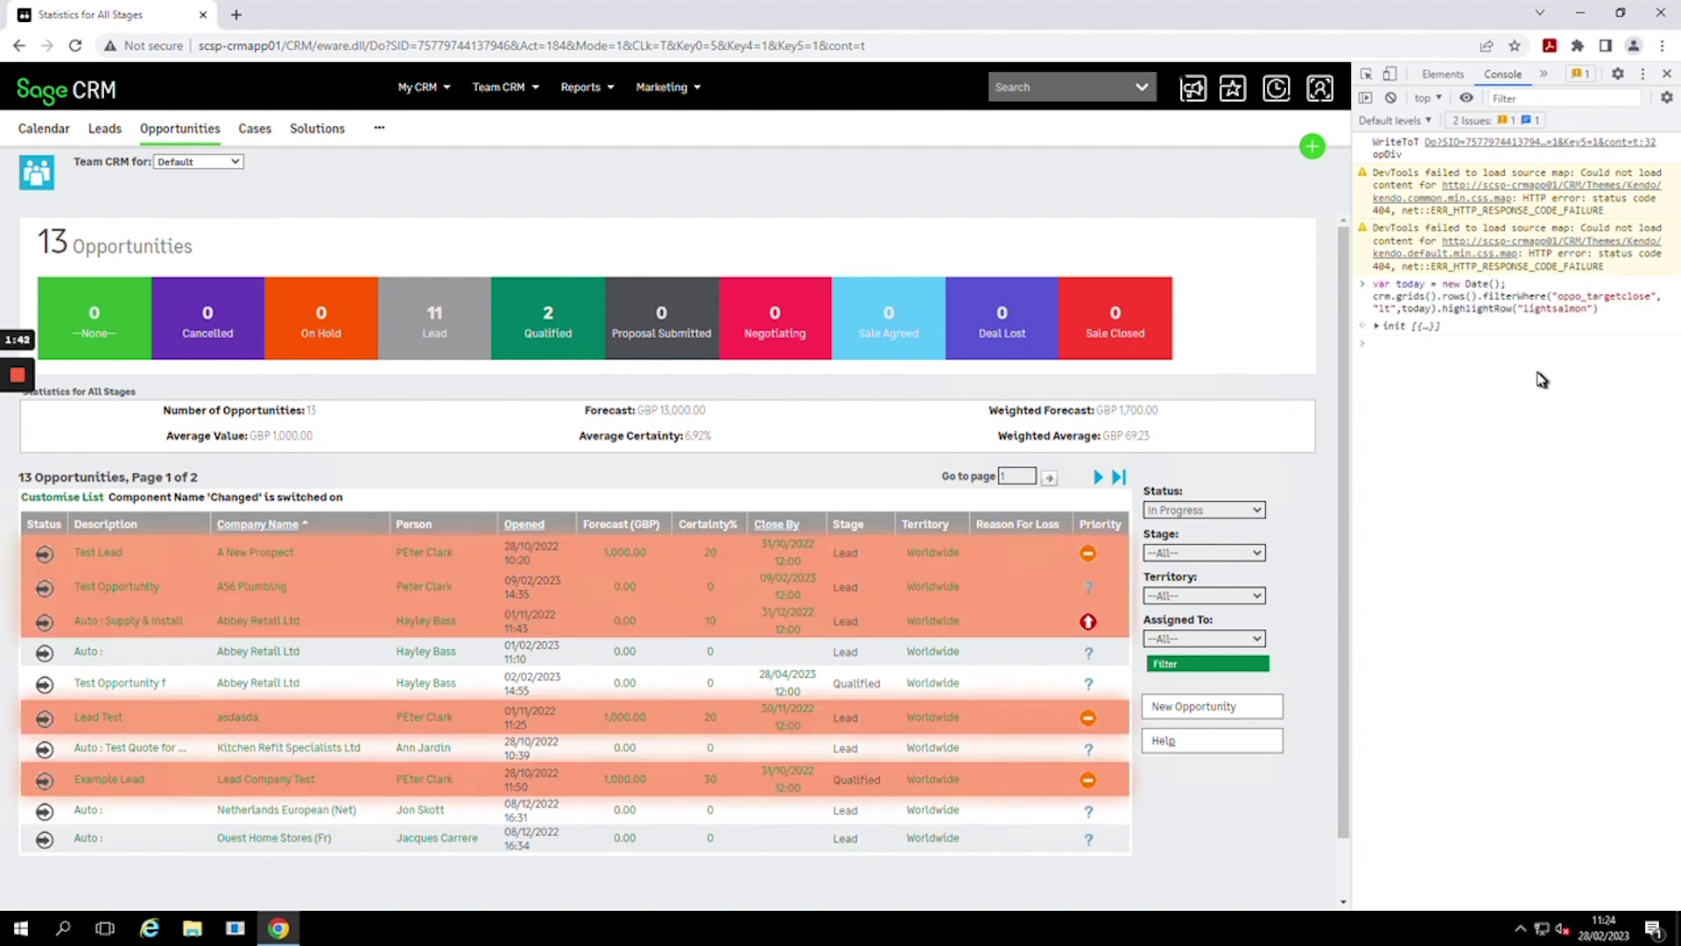
{"action": "type", "text": "var today = new Date(); crm.grids().rows().filterWhere(\"oppo_targetclose\",\"lt\",today).highlightRow(\"lightsalmon\")"}
{"action": "key", "text": "Return"}
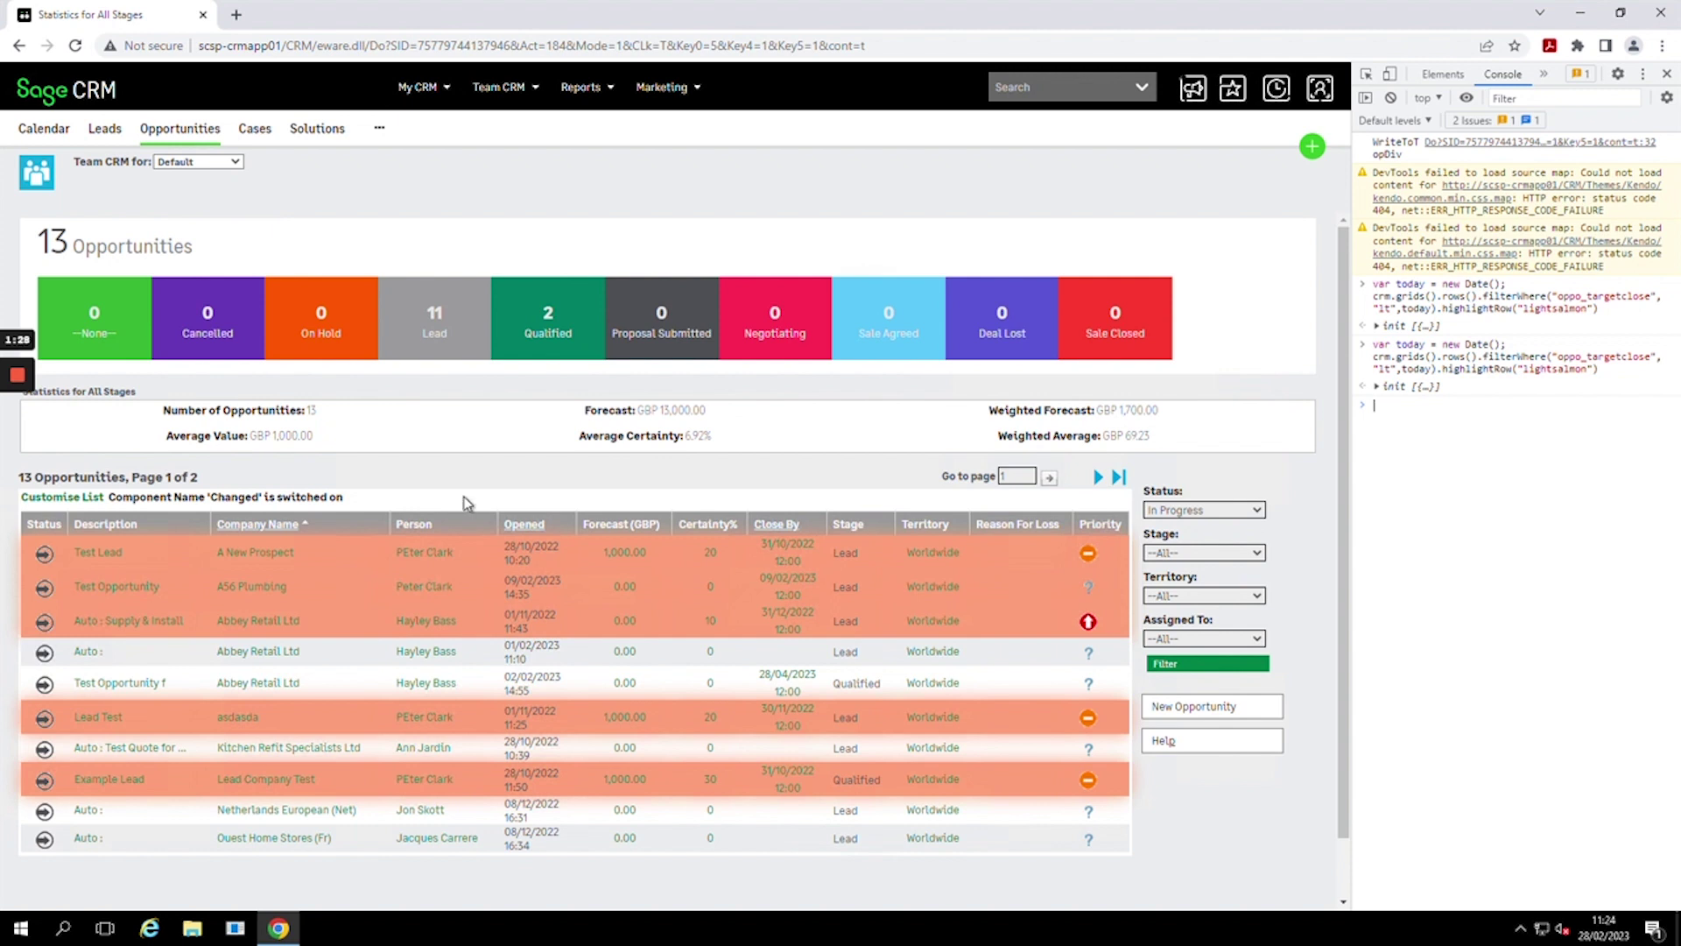
- Add the script for row highlighting and a 1000 by 600 popup window to the opportunity list's Custom Content, and save the definition
{"action": "left_click", "coordinate": [74, 497]}
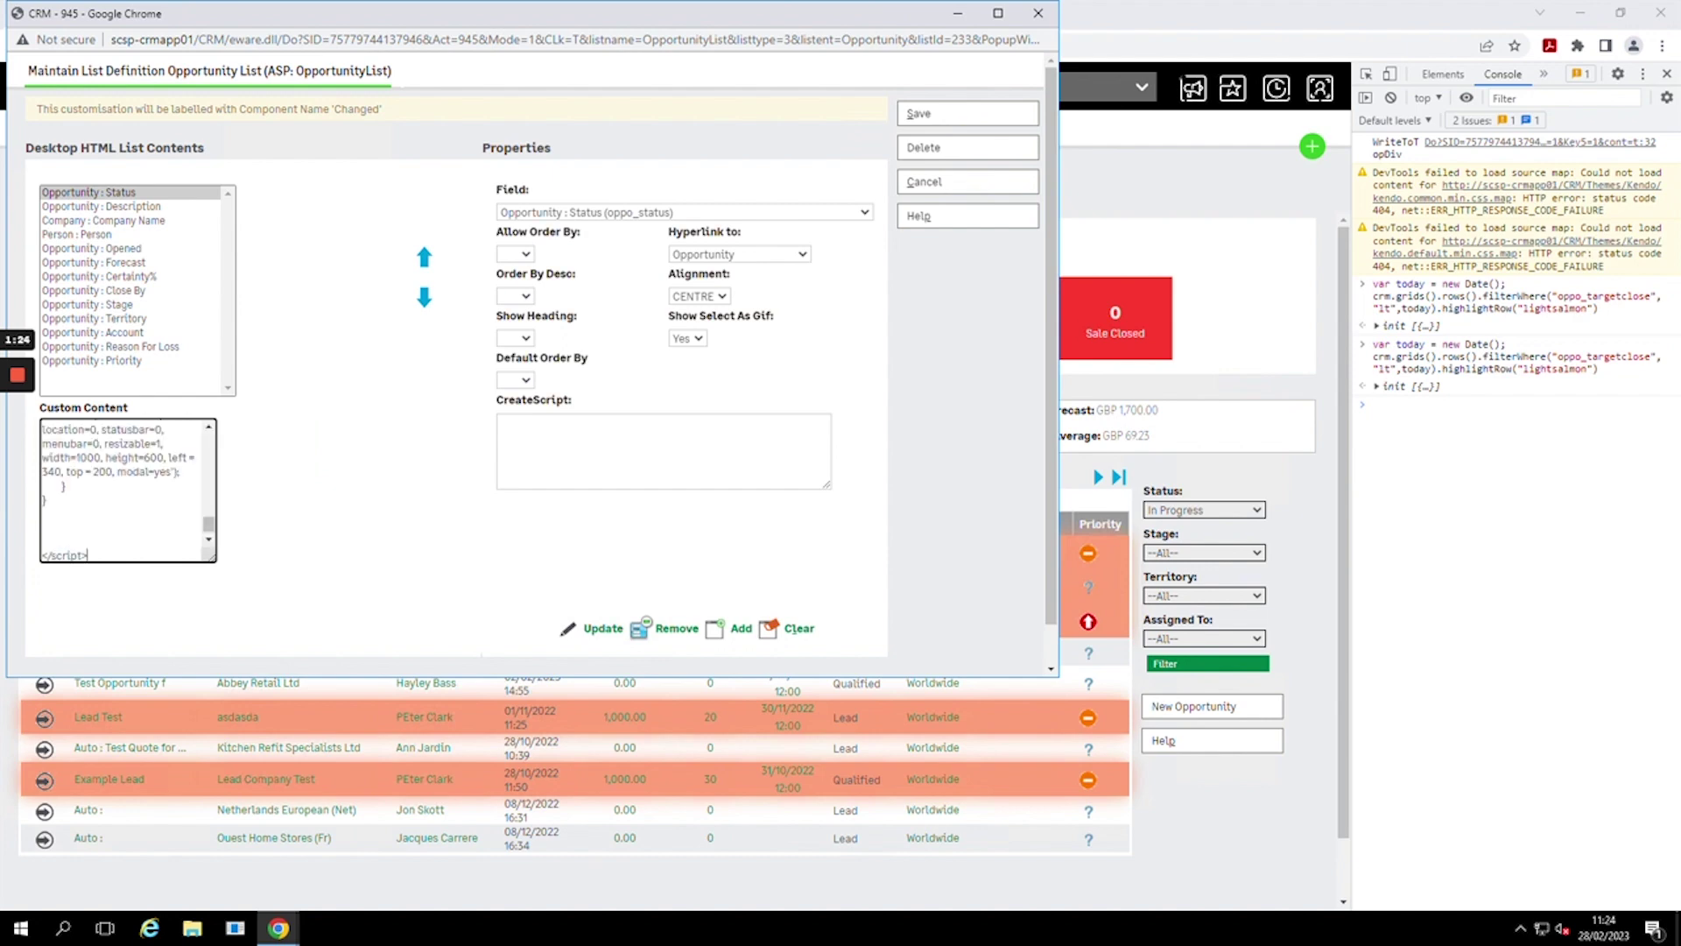
{"action": "left_click", "coordinate": [930, 113]}
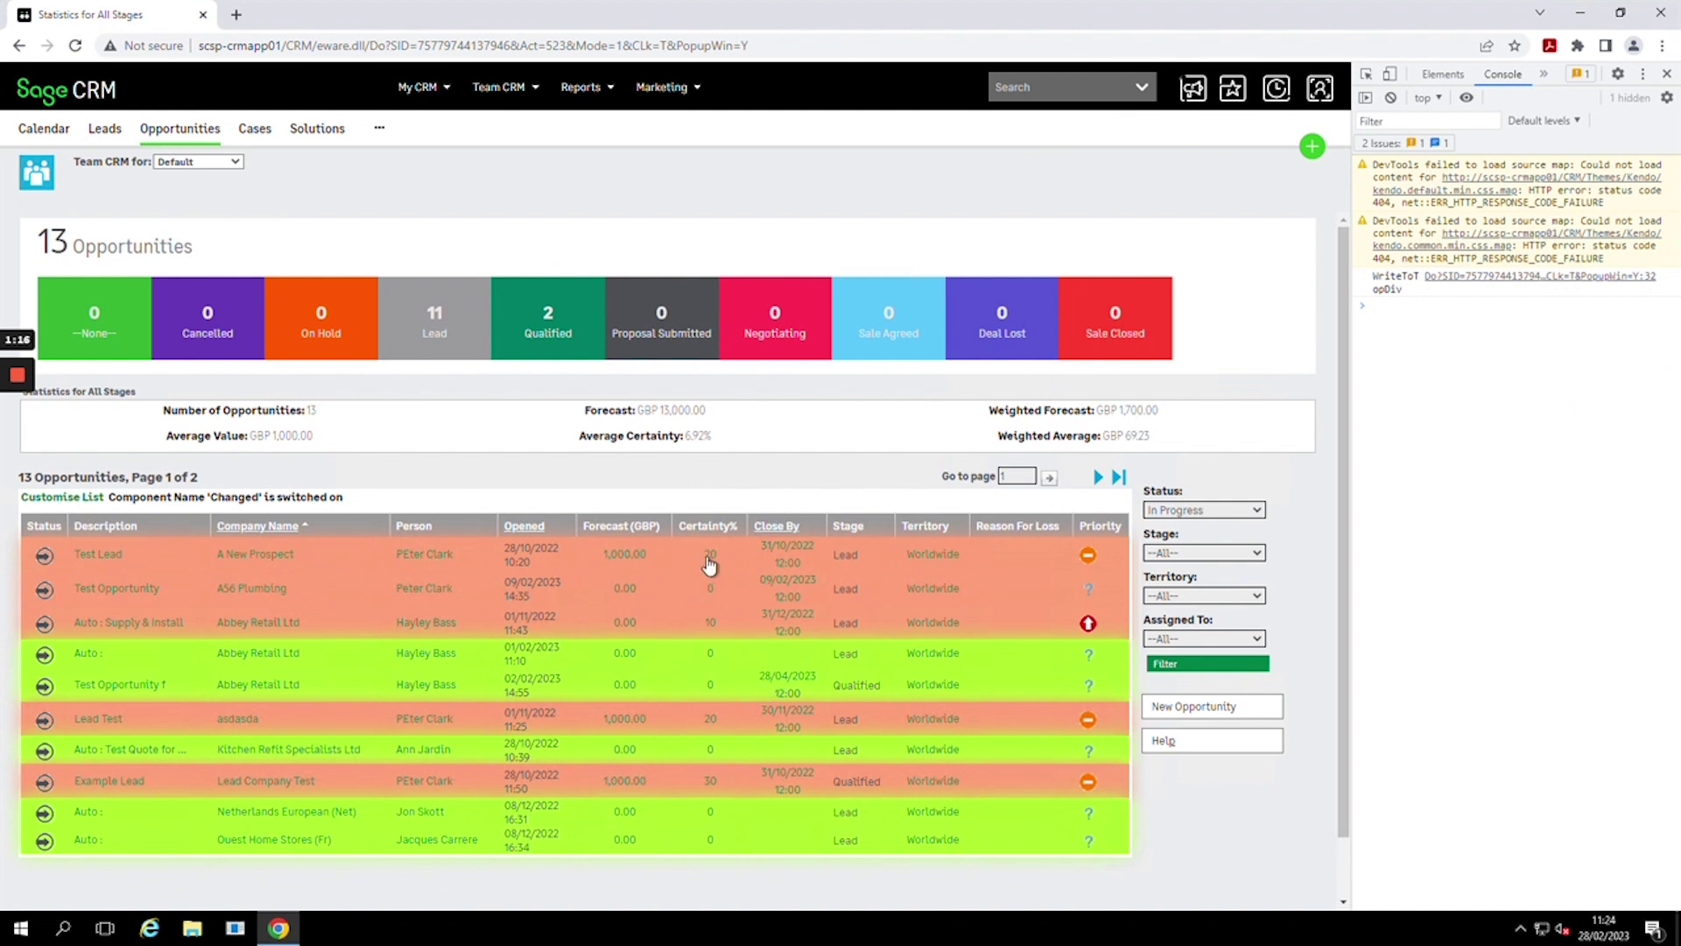
- Open the Test Lead row in its popup window, look through the opportunity summary, and close the popup
{"action": "left_click", "coordinate": [712, 560]}
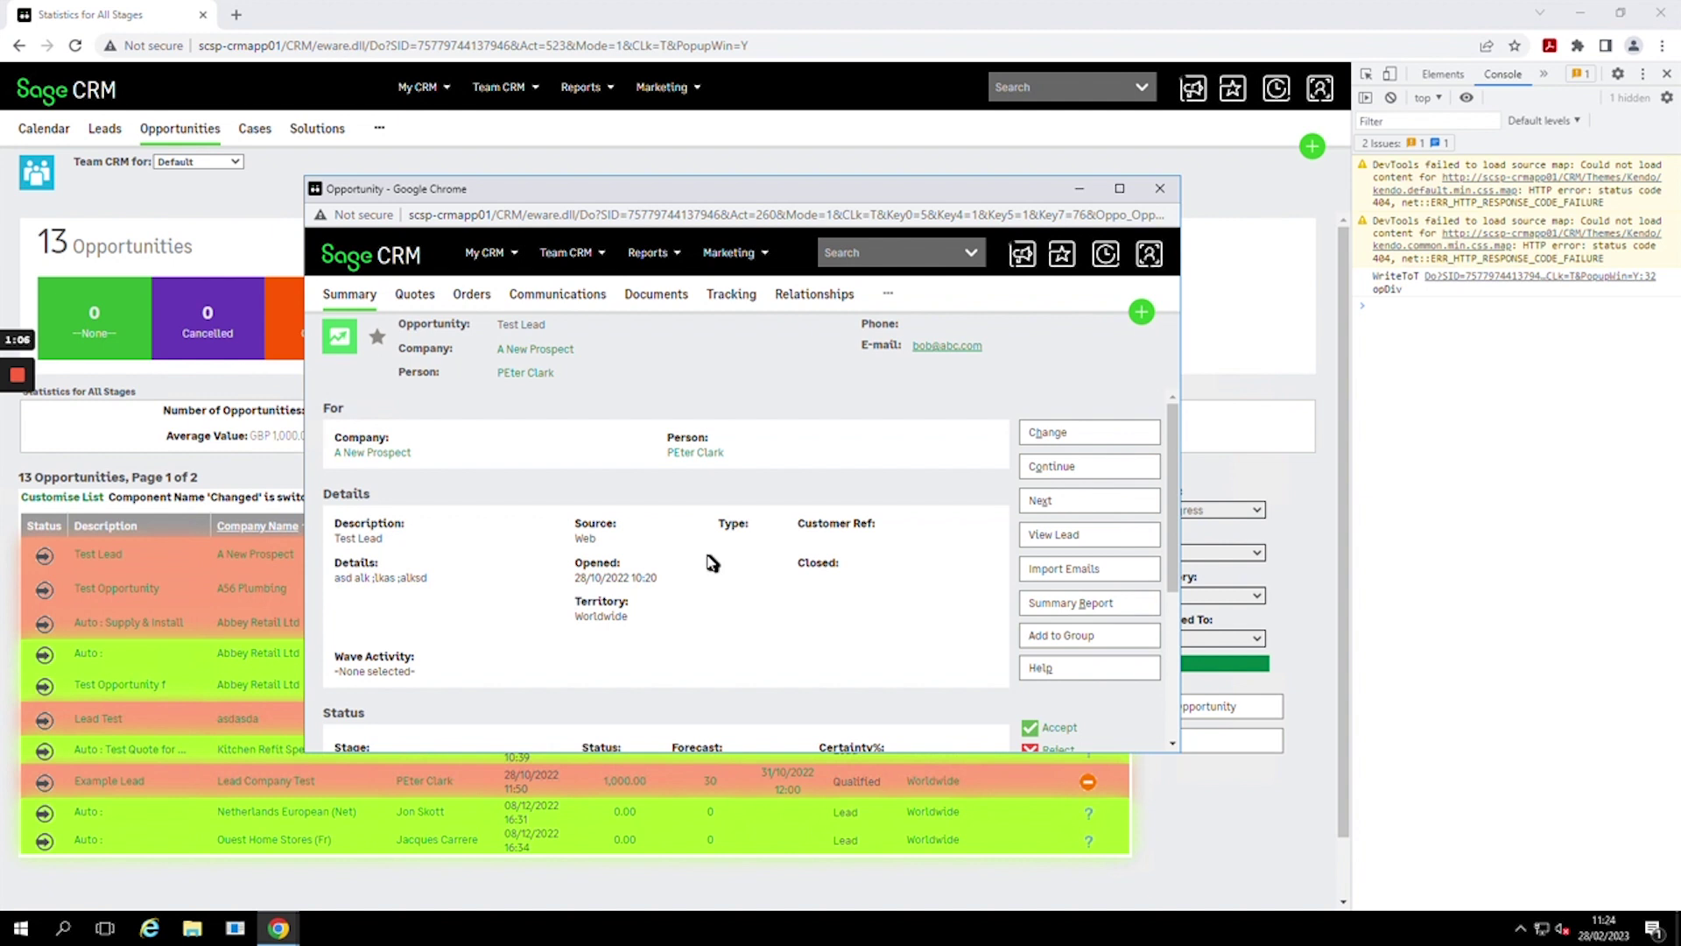
{"action": "scroll", "coordinate": [713, 569], "scroll_direction": "down", "scroll_amount": 3}
{"action": "scroll", "coordinate": [716, 569], "scroll_direction": "up", "scroll_amount": 3}
{"action": "left_click", "coordinate": [1159, 189]}
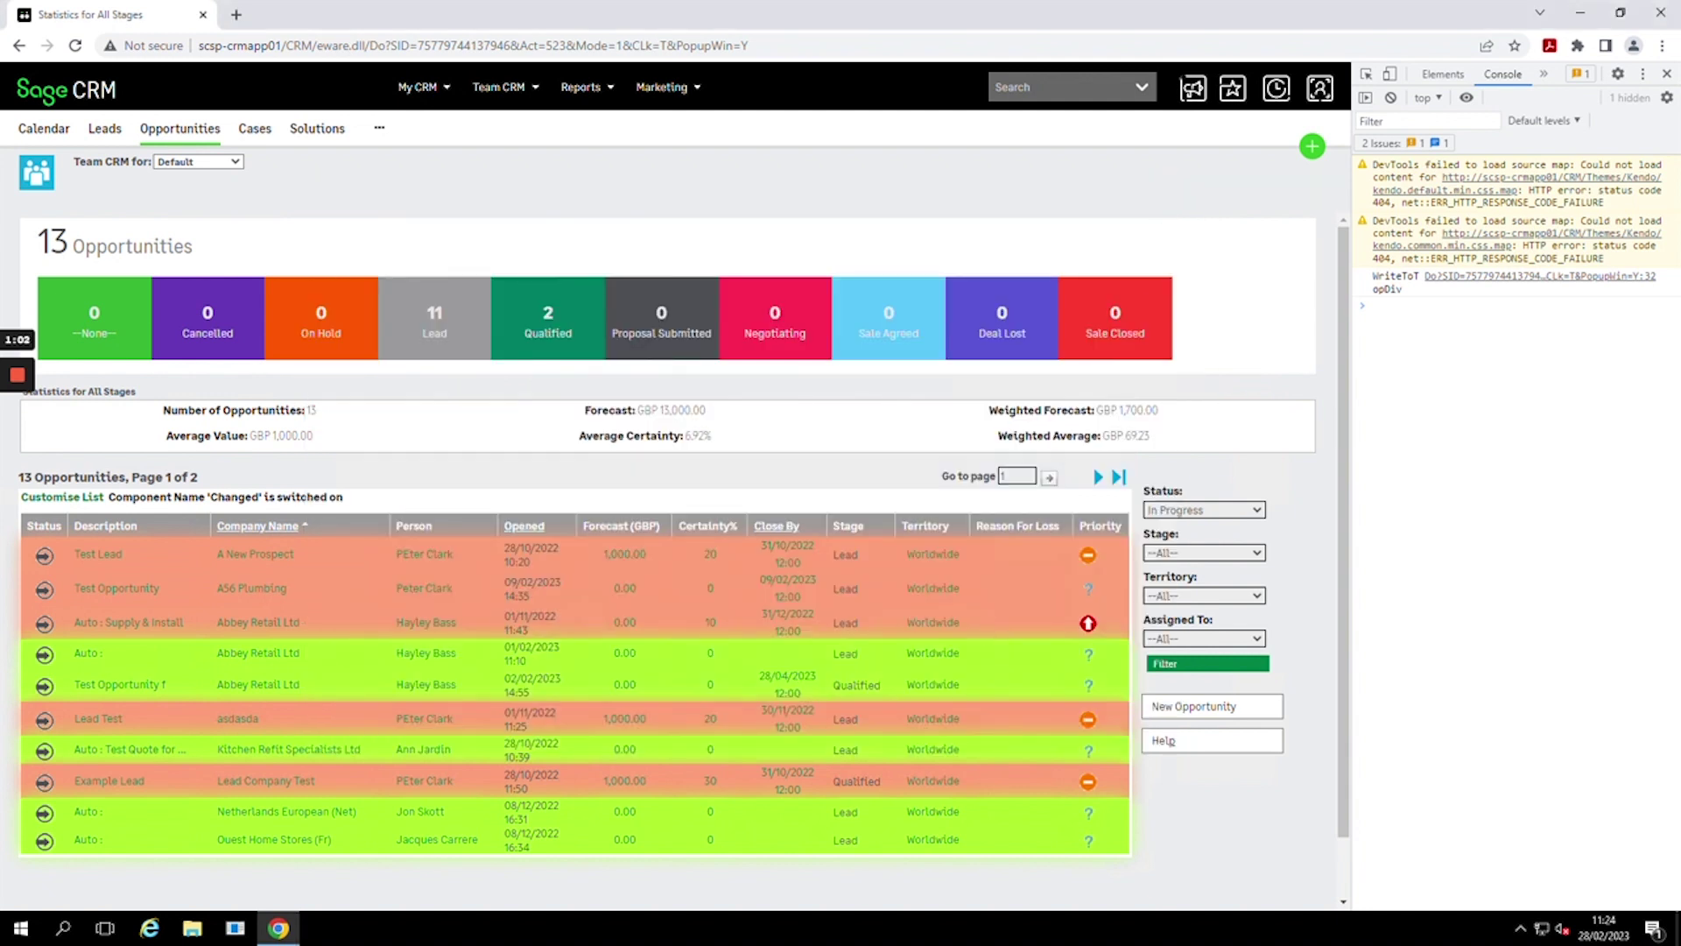